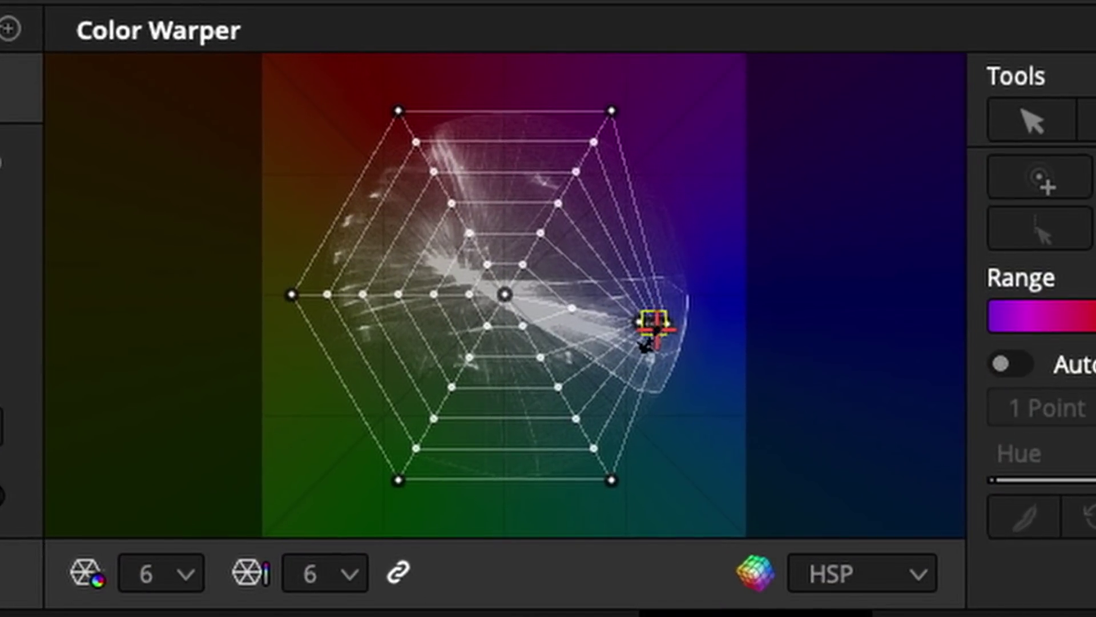
Step: Nudge a blue-side point of the hue-saturation mesh slightly up and to the left
{"action": "left_click_drag", "start_coordinate": [628, 394], "coordinate": [624, 390]}
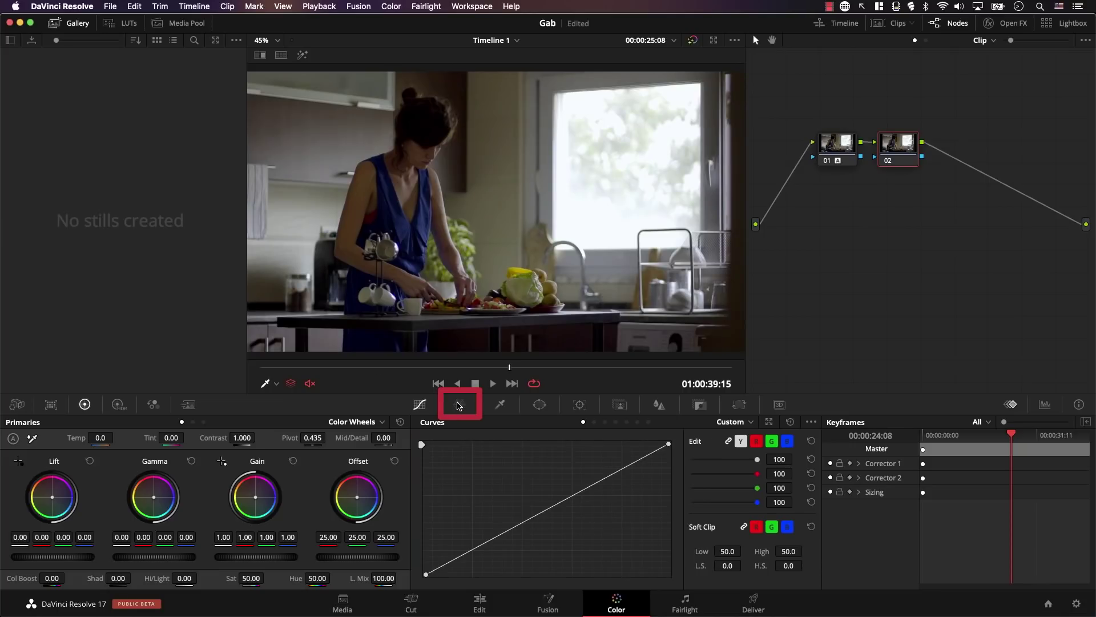
Step: Open the Color Warper, try the Chroma-Luma grids, then return to the Hue-Saturation hexagon
{"action": "left_click", "coordinate": [459, 405]}
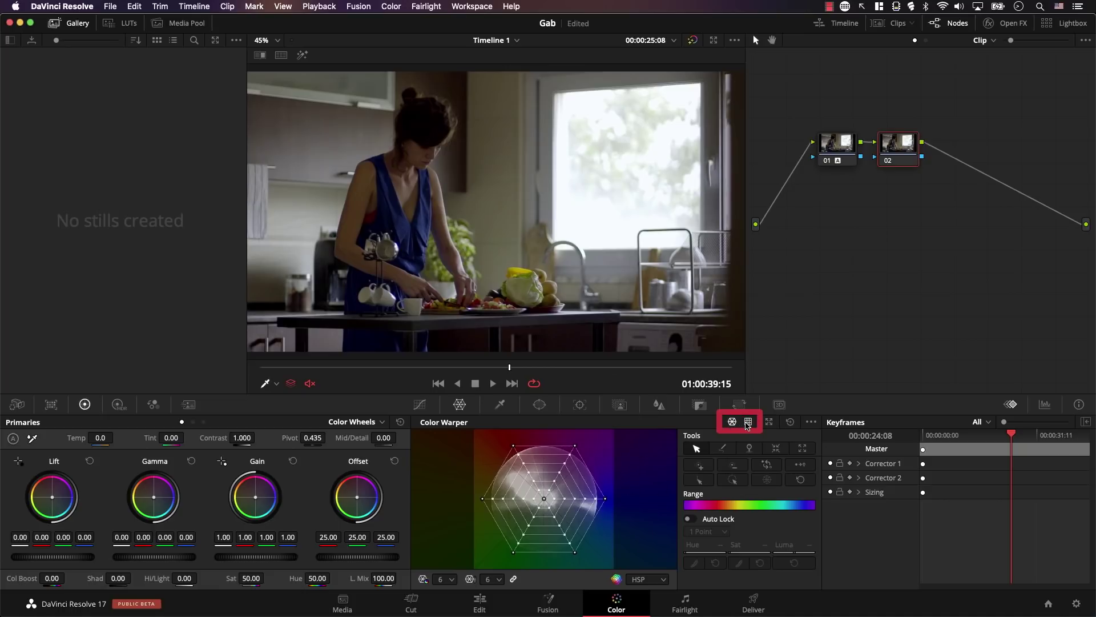
{"action": "left_click", "coordinate": [748, 422]}
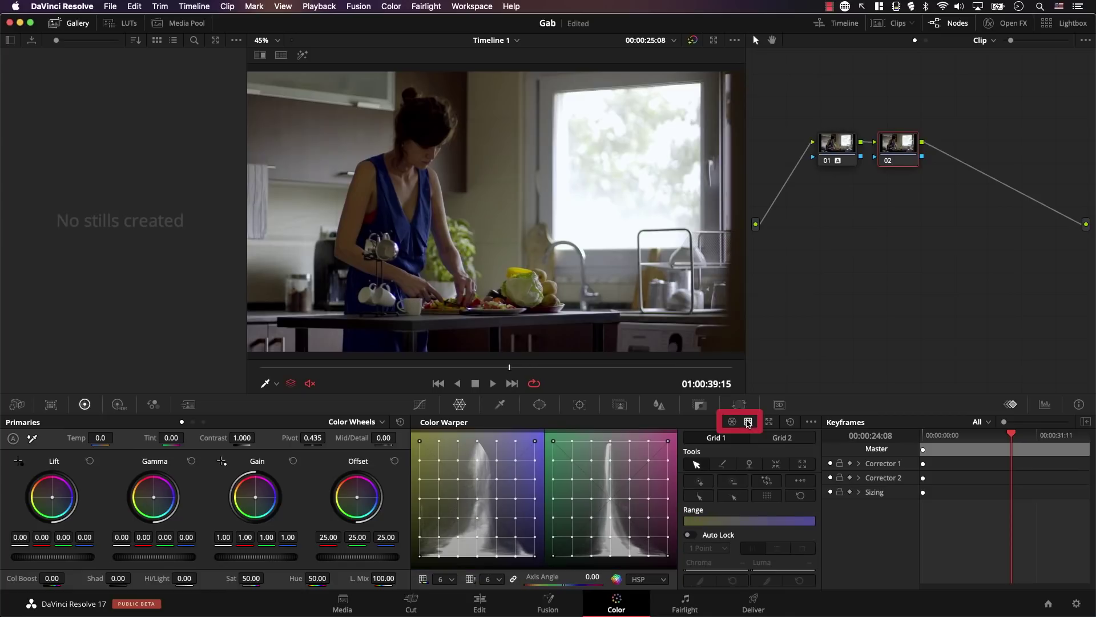
{"action": "left_click", "coordinate": [732, 422]}
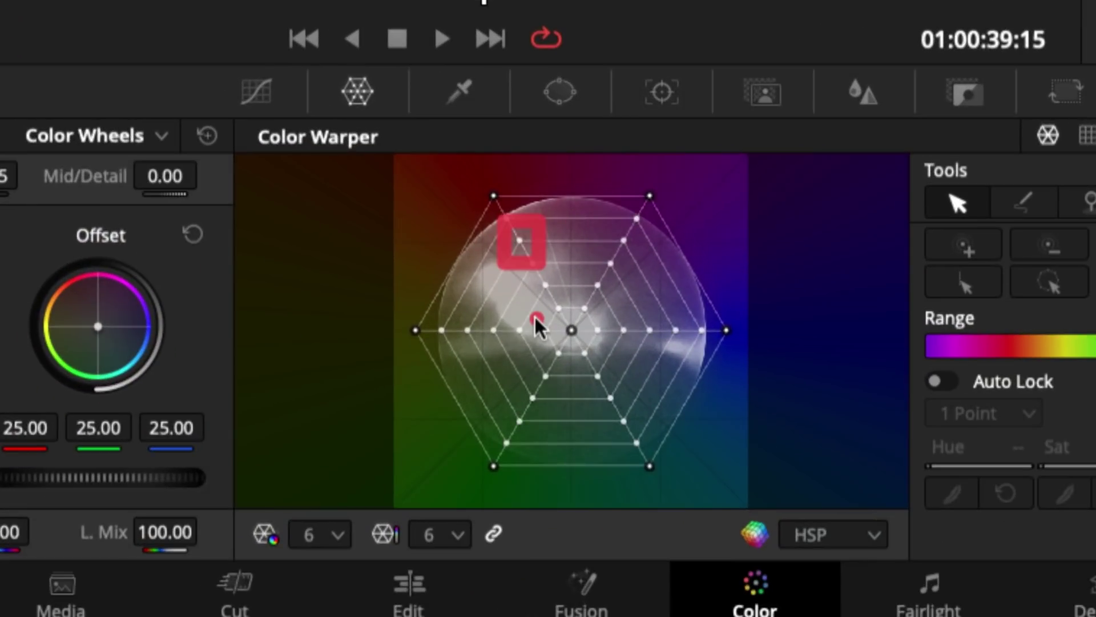
{"action": "left_click", "coordinate": [519, 240]}
{"action": "left_click_drag", "start_coordinate": [520, 240], "coordinate": [665, 357]}
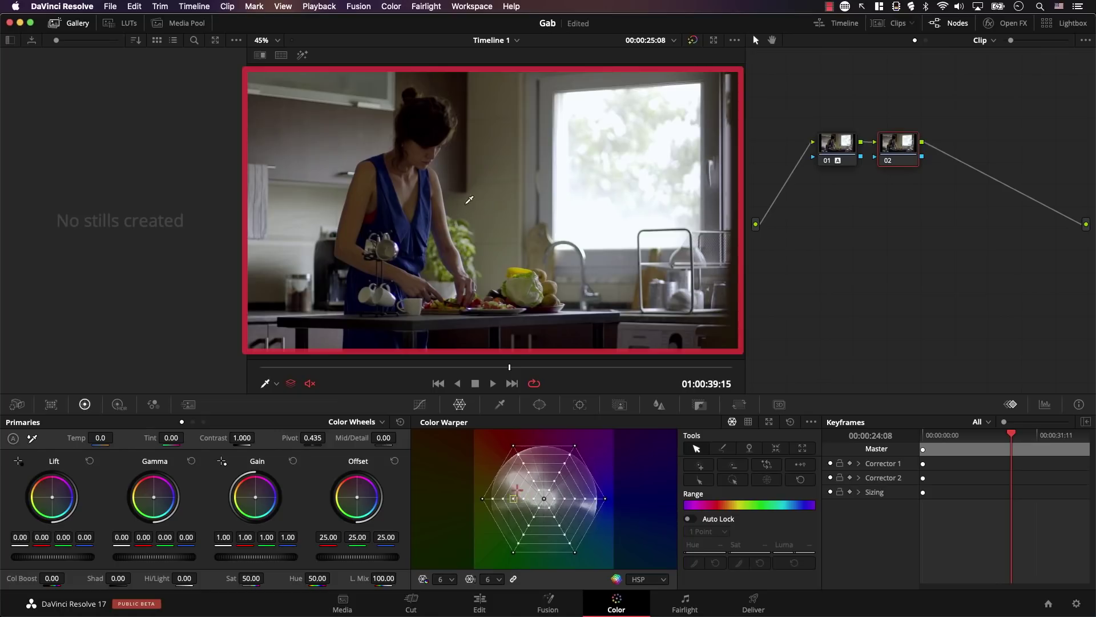
{"action": "left_click", "coordinate": [380, 189]}
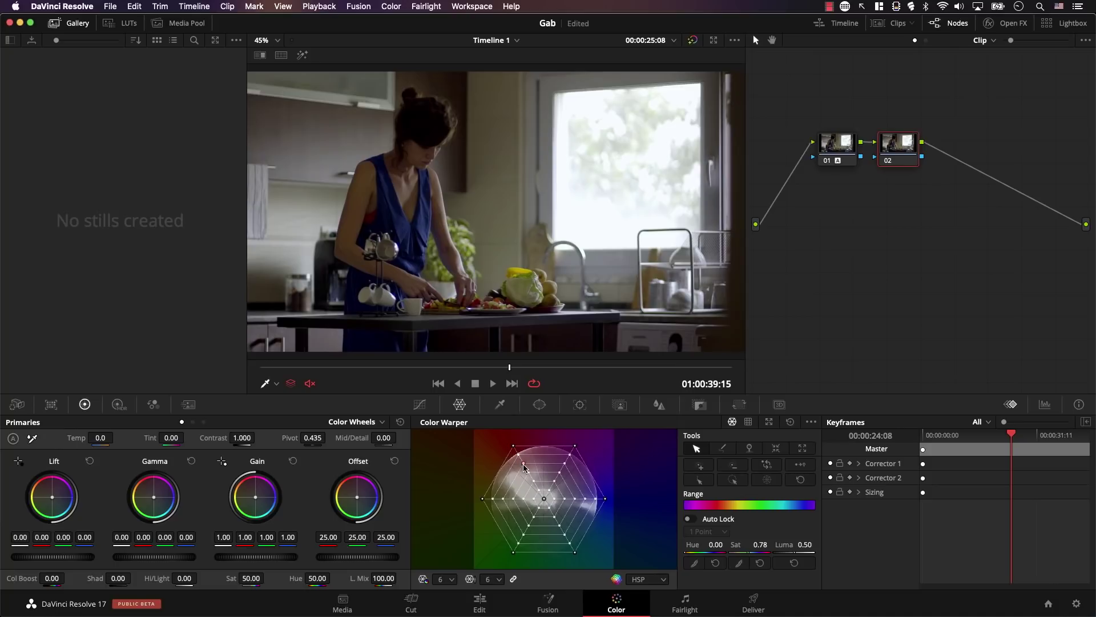
{"action": "left_click_drag", "start_coordinate": [524, 465], "coordinate": [551, 473]}
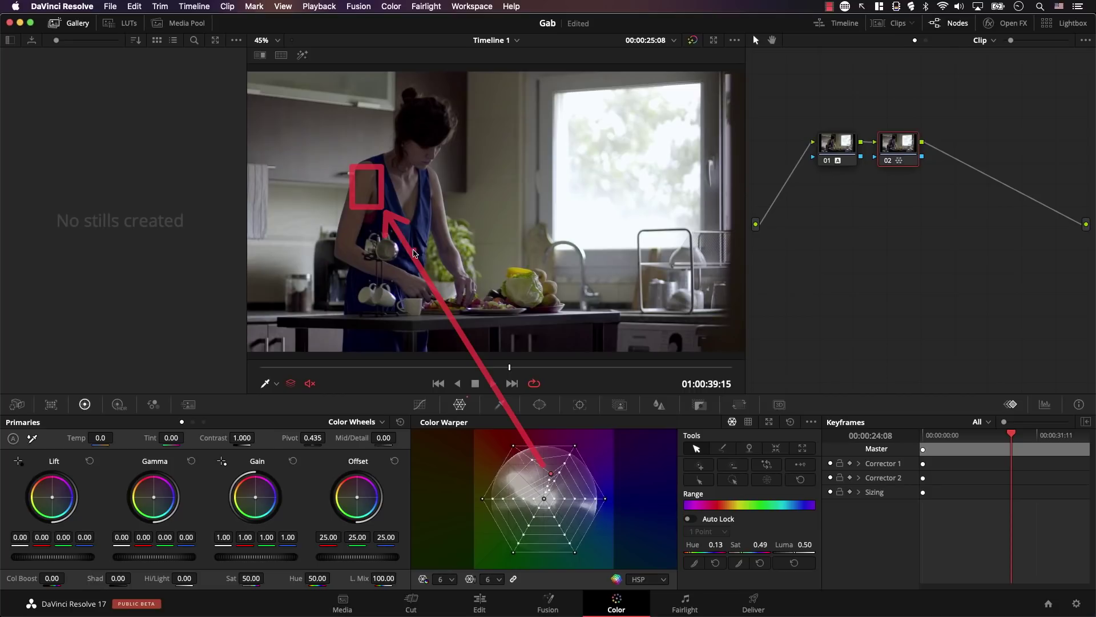
{"action": "left_click", "coordinate": [791, 421]}
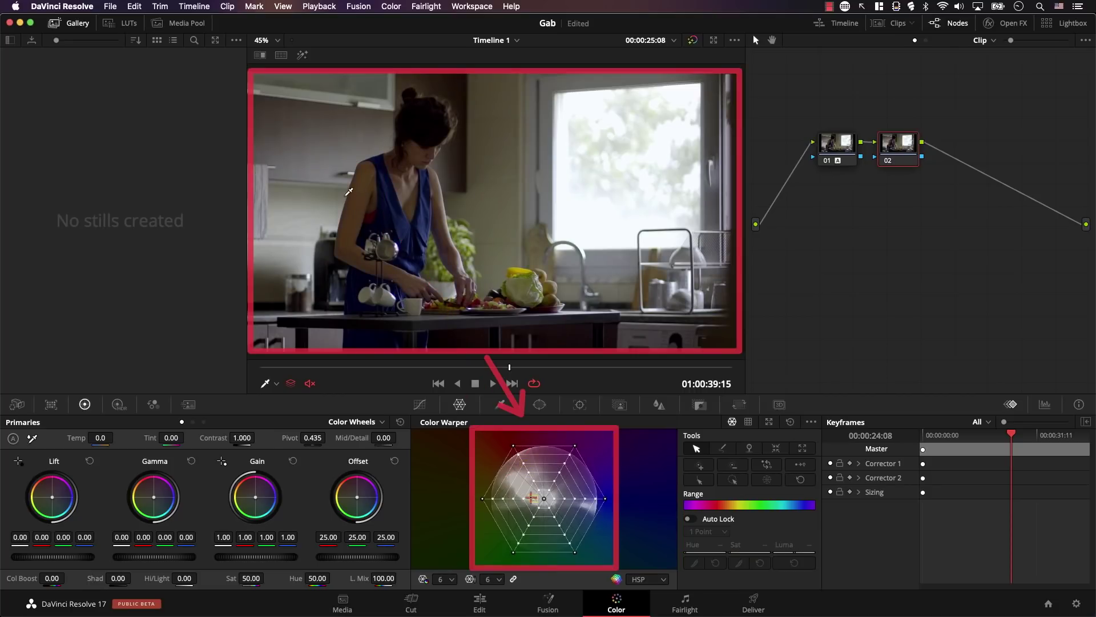
{"action": "left_click", "coordinate": [368, 183]}
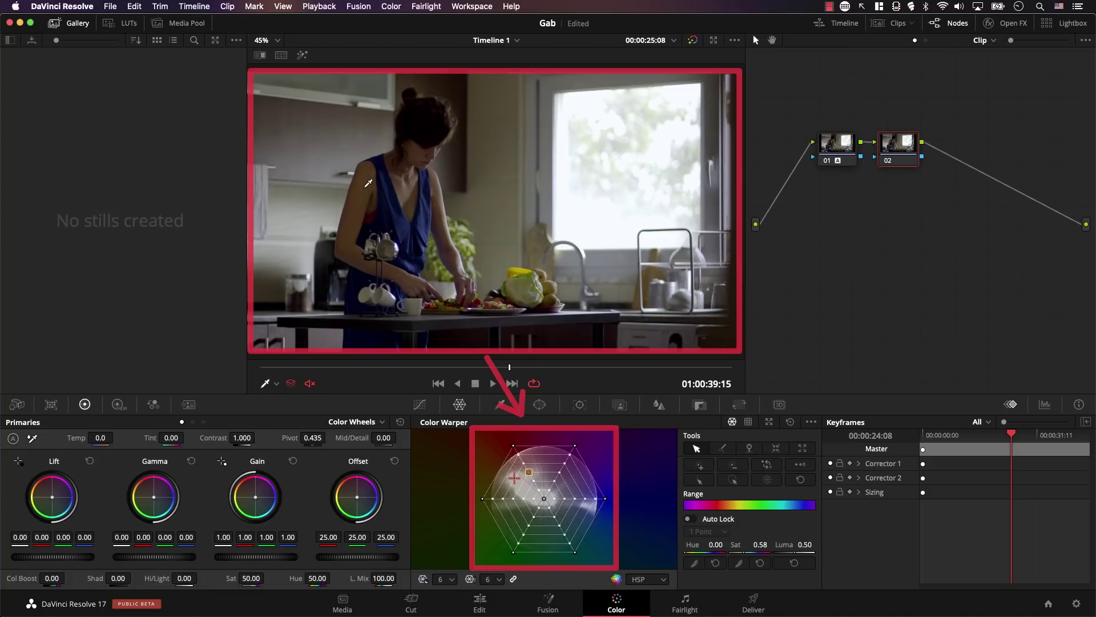
{"action": "mouse_move", "coordinate": [365, 182]}
{"action": "left_mouse_down"}
{"action": "mouse_move", "coordinate": [394, 234]}
{"action": "mouse_move", "coordinate": [424, 202]}
{"action": "mouse_move", "coordinate": [353, 182]}
{"action": "mouse_move", "coordinate": [370, 194]}
{"action": "left_mouse_up"}
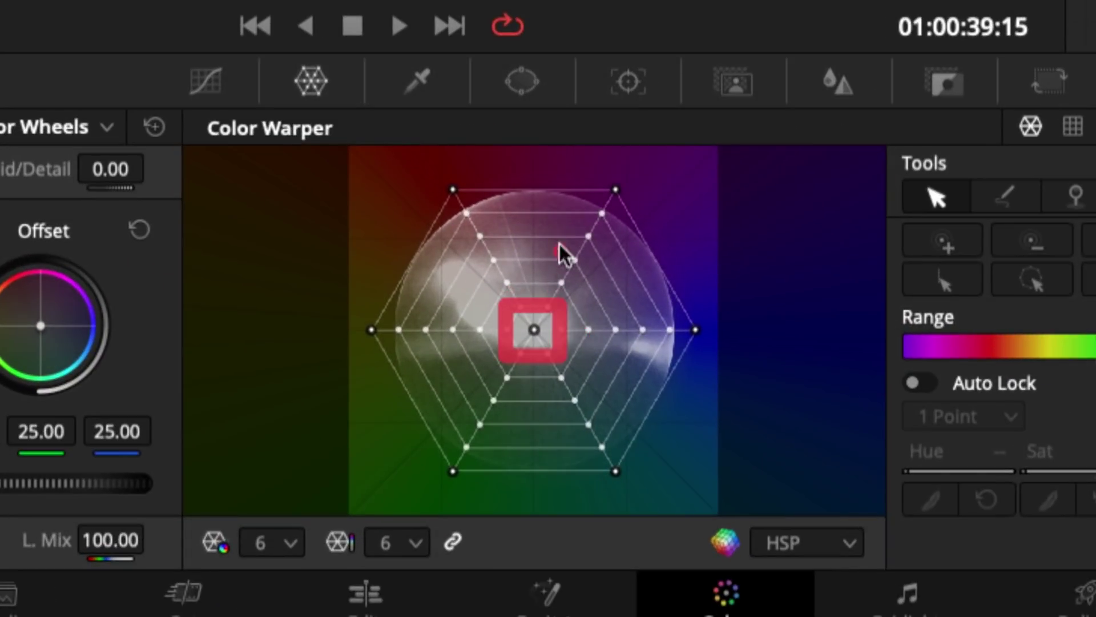
Step: Pull one mesh point down into the centre, then drag it back out toward the upper left
{"action": "left_click_drag", "start_coordinate": [478, 235], "coordinate": [530, 330]}
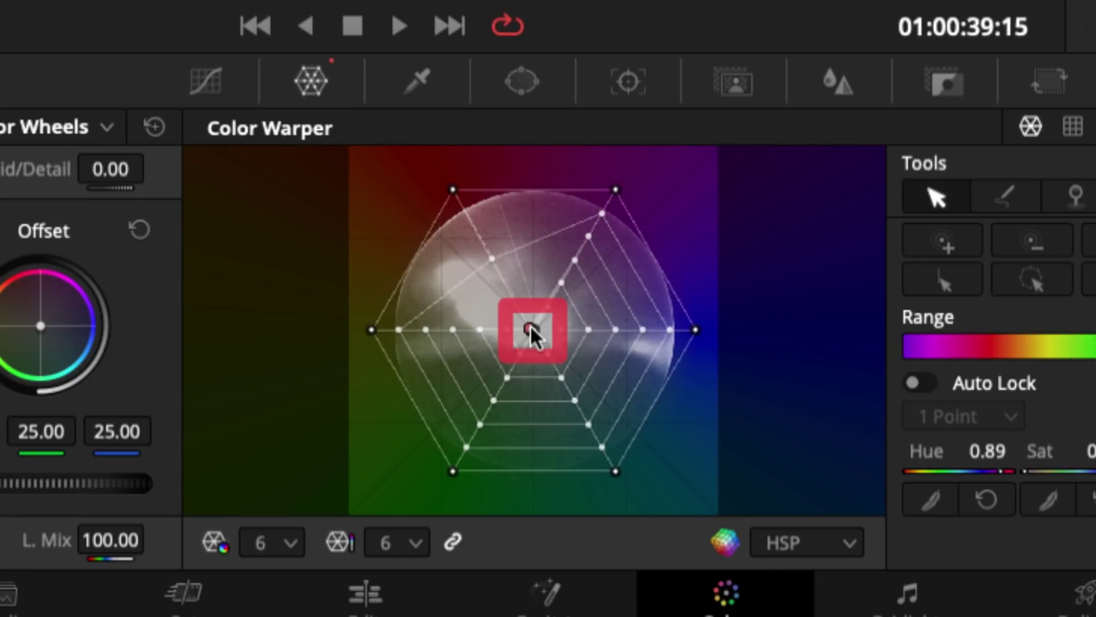
{"action": "left_click_drag", "start_coordinate": [530, 330], "coordinate": [389, 190]}
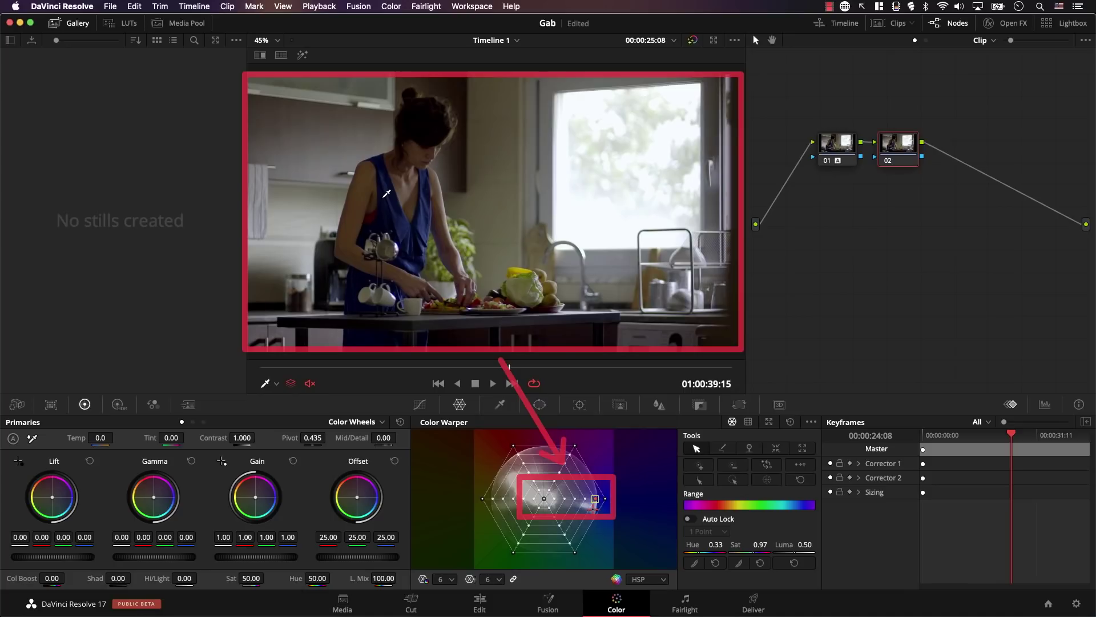
Step: Drag warper points in the viewer to turn the dress blue, then purple, then reset the mesh
{"action": "left_click_drag", "start_coordinate": [381, 193], "coordinate": [356, 195]}
{"action": "left_click", "coordinate": [337, 194]}
{"action": "left_click_drag", "start_coordinate": [334, 191], "coordinate": [404, 194]}
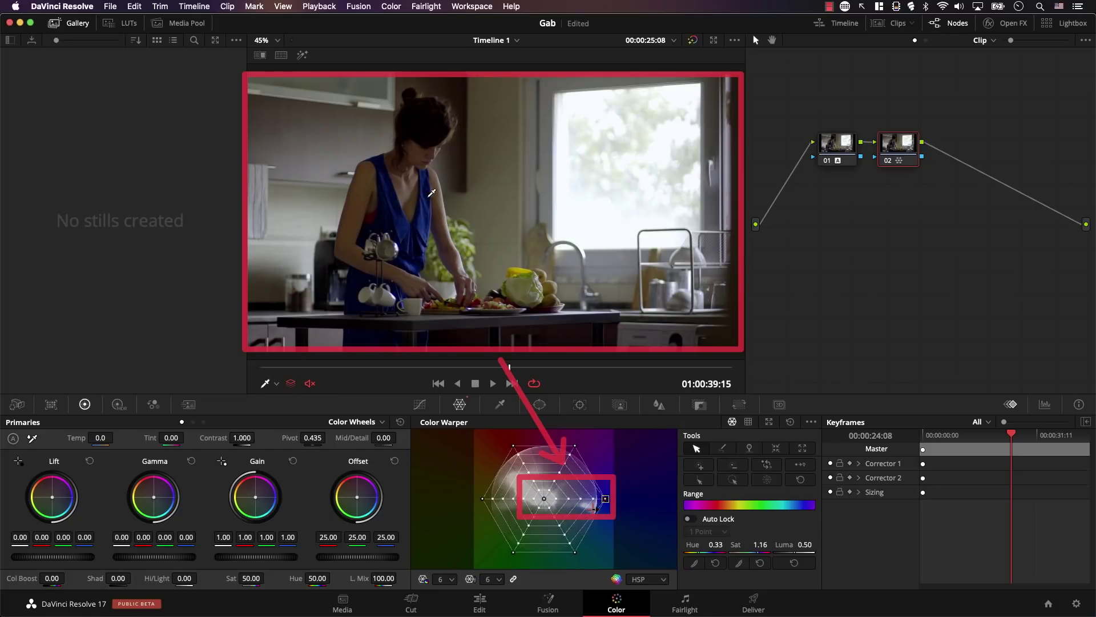
{"action": "mouse_move", "coordinate": [431, 193]}
{"action": "left_mouse_down"}
{"action": "mouse_move", "coordinate": [379, 194]}
{"action": "mouse_move", "coordinate": [378, 181]}
{"action": "mouse_move", "coordinate": [376, 243]}
{"action": "left_mouse_up"}
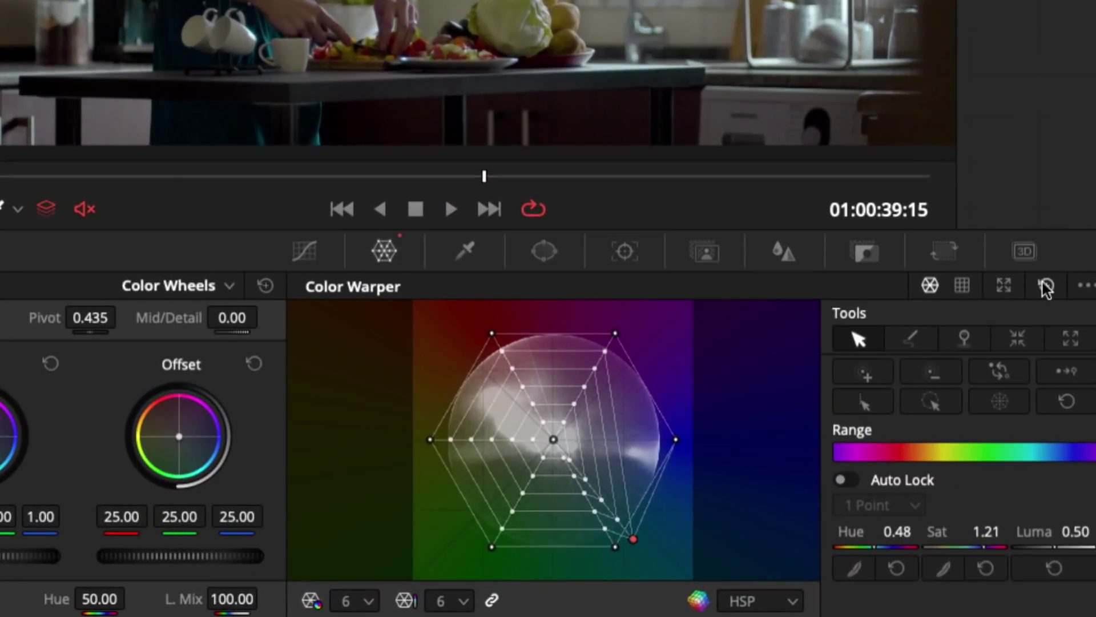
{"action": "left_click", "coordinate": [1046, 286]}
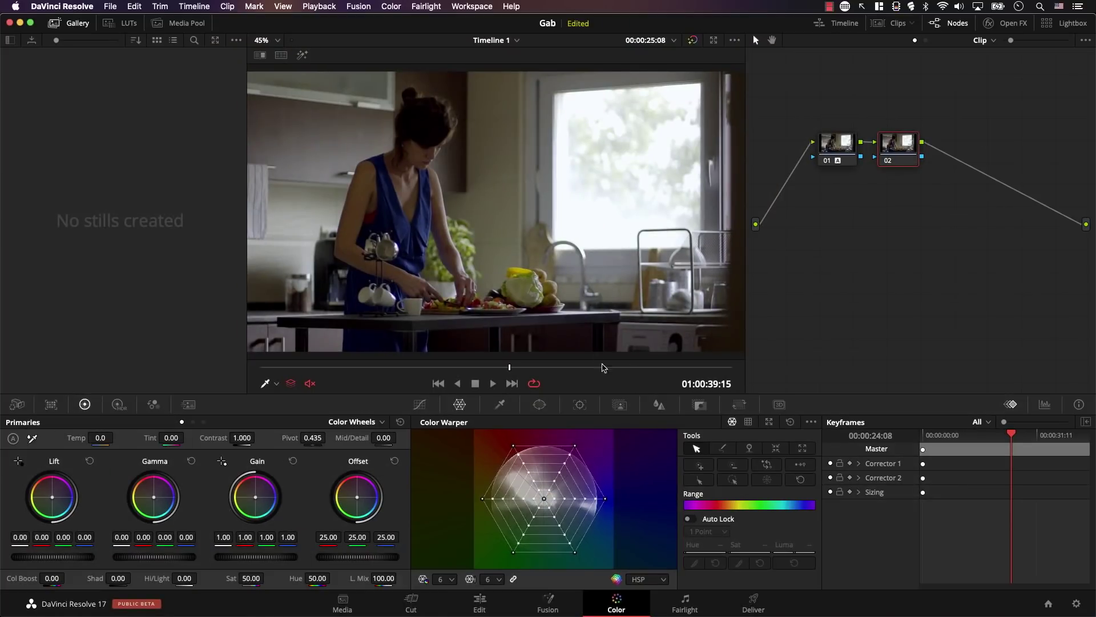
Step: Check a mesh point's values, then drag the green corner down-right and back, tinting the cabbage
{"action": "left_click", "coordinate": [518, 456]}
{"action": "left_click", "coordinate": [461, 507]}
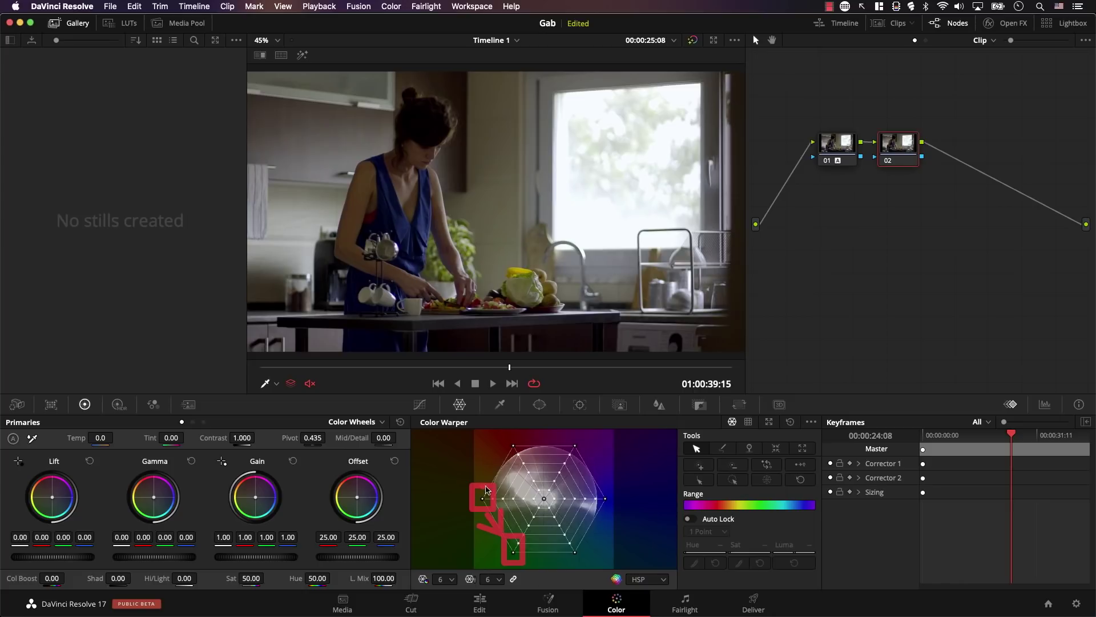
{"action": "left_click_drag", "start_coordinate": [482, 498], "coordinate": [511, 550]}
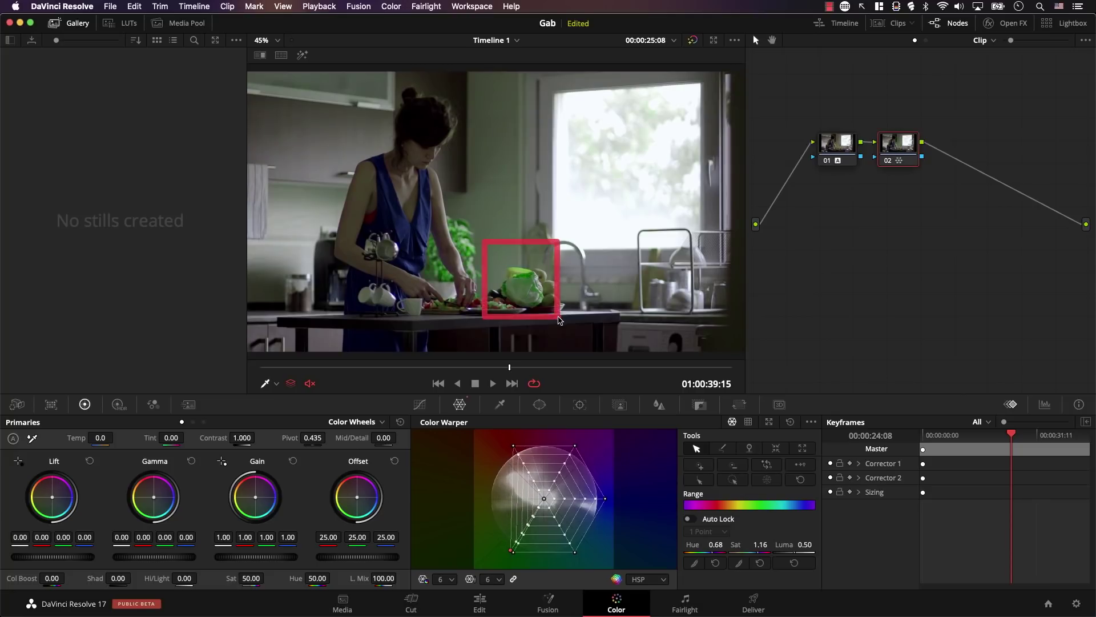
{"action": "left_click_drag", "start_coordinate": [521, 533], "coordinate": [507, 553]}
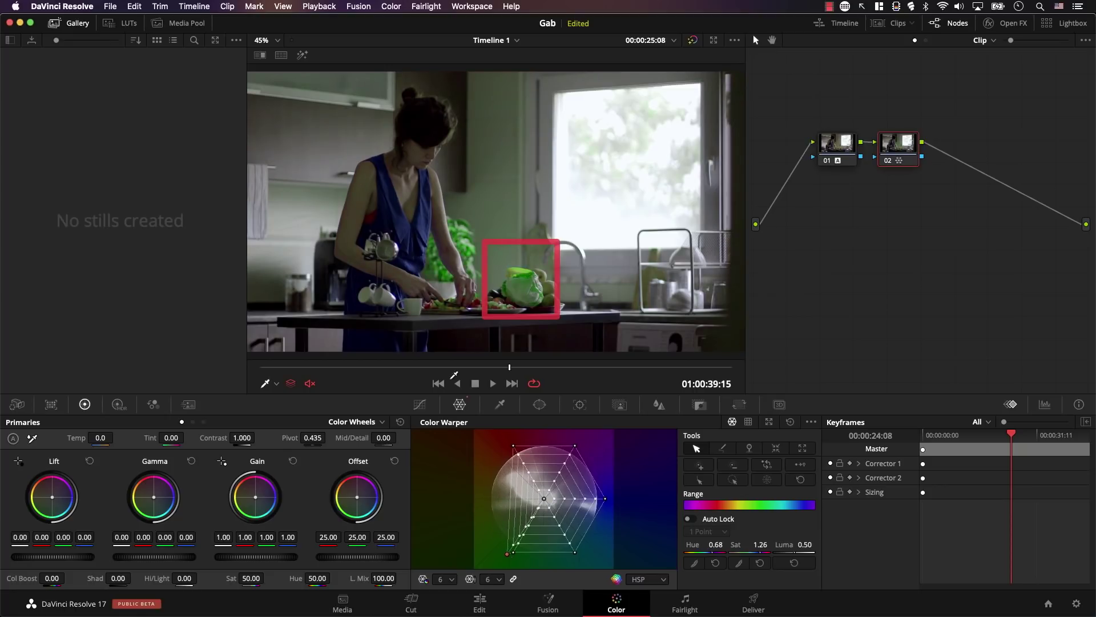
Step: Undo to an even hexagon, then marquee-select four red-spoke points and shift them toward magenta
{"action": "key", "text": "super+z"}
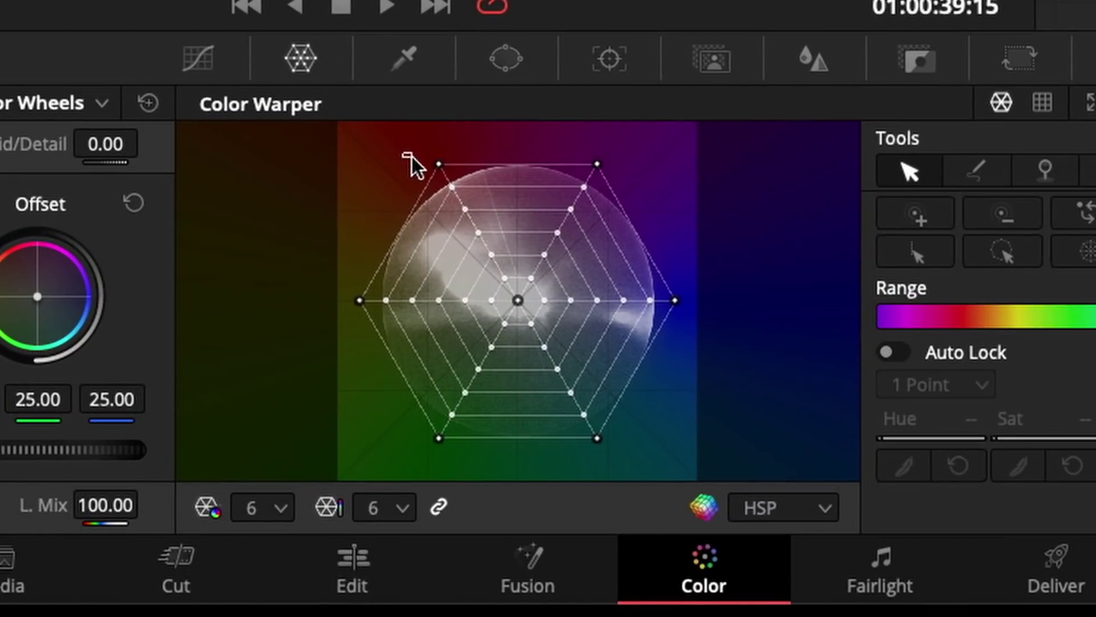
{"action": "left_click_drag", "start_coordinate": [500, 443], "coordinate": [530, 476]}
{"action": "left_click_drag", "start_coordinate": [474, 229], "coordinate": [537, 231]}
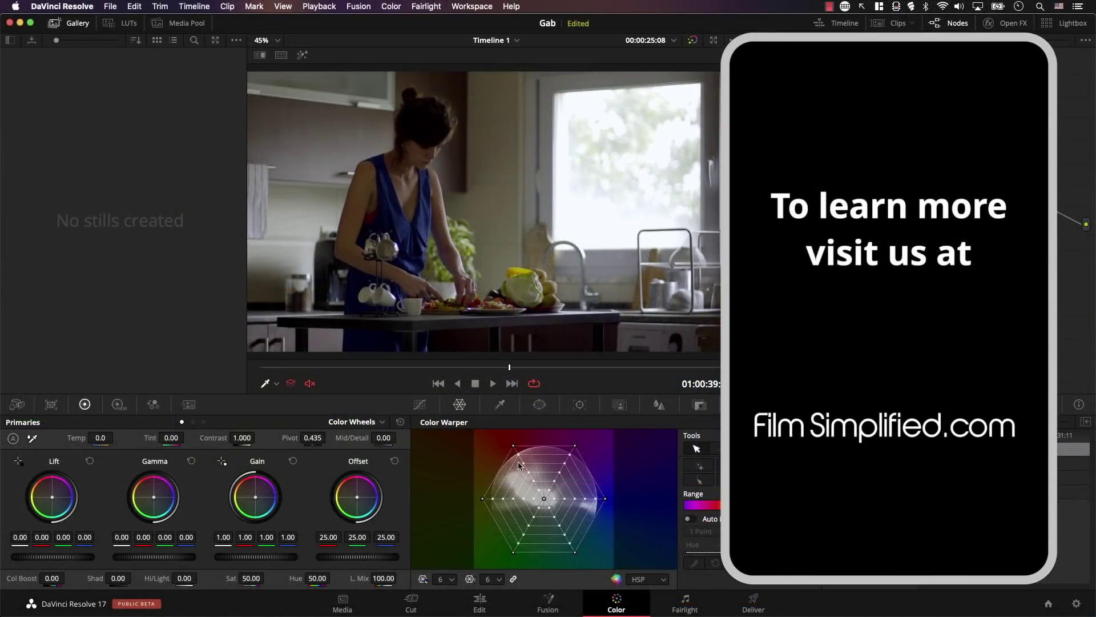
Step: Select the red-side mesh point at hue 0.00, saturation 0.78, luma 0.50 for numeric editing
{"action": "left_click", "coordinate": [523, 465]}
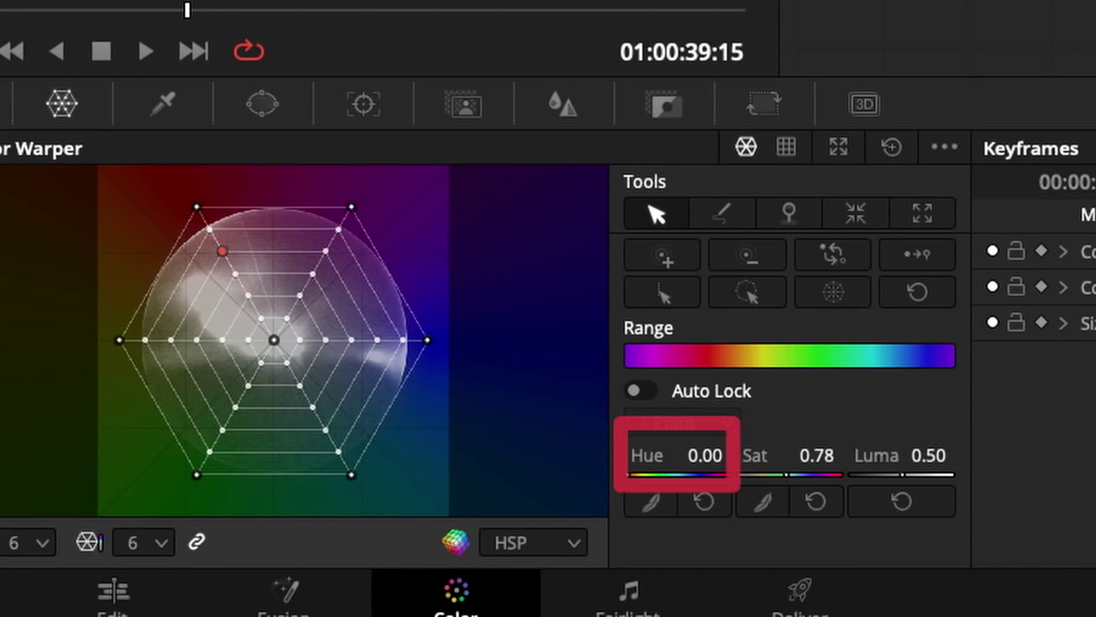
{"action": "left_click_drag", "start_coordinate": [705, 455], "coordinate": [706, 456]}
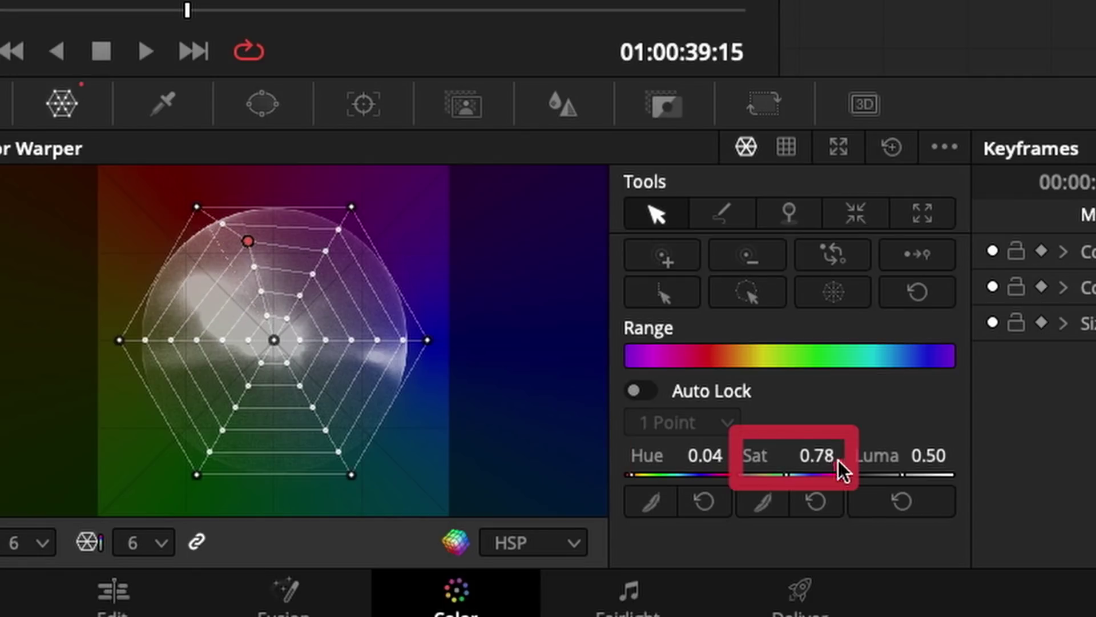
{"action": "left_click_drag", "start_coordinate": [835, 453], "coordinate": [874, 453]}
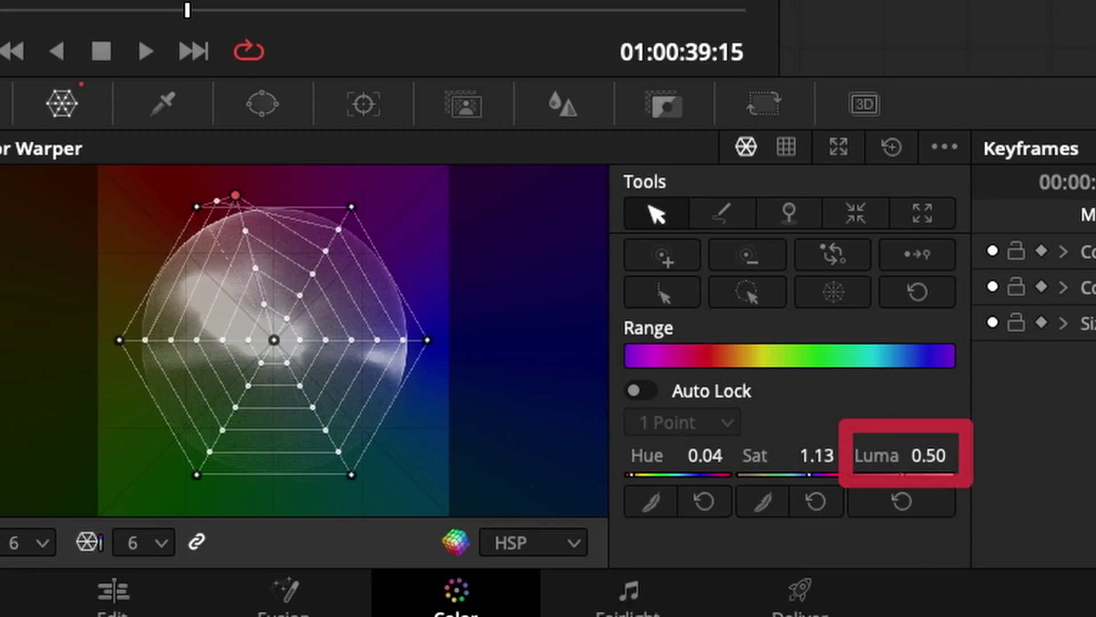
{"action": "left_click_drag", "start_coordinate": [928, 455], "coordinate": [890, 455]}
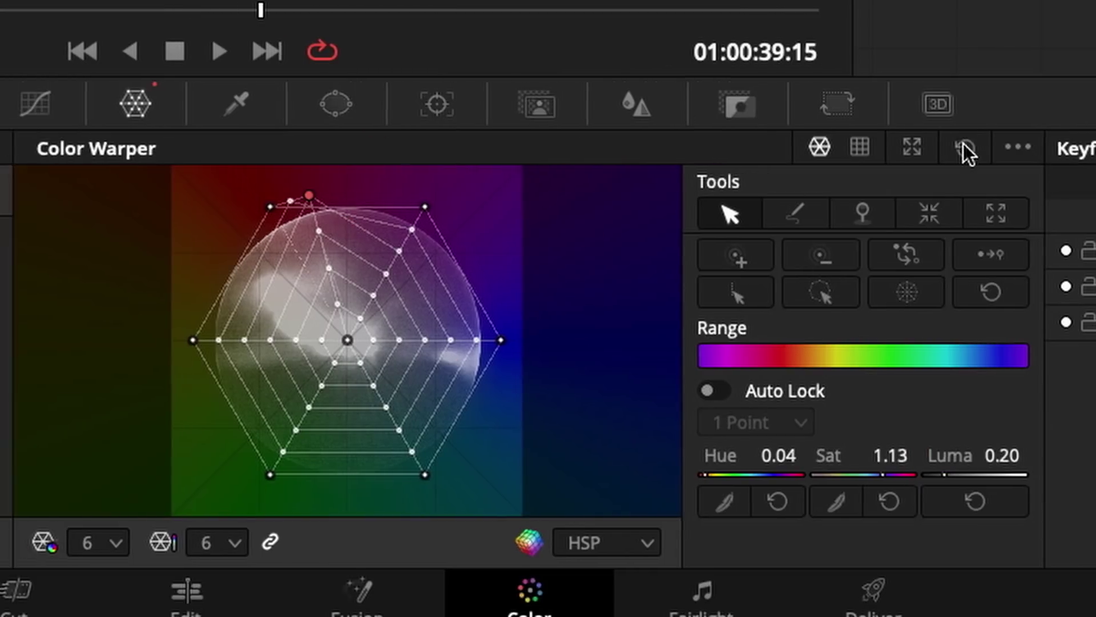
{"action": "left_click", "coordinate": [891, 147]}
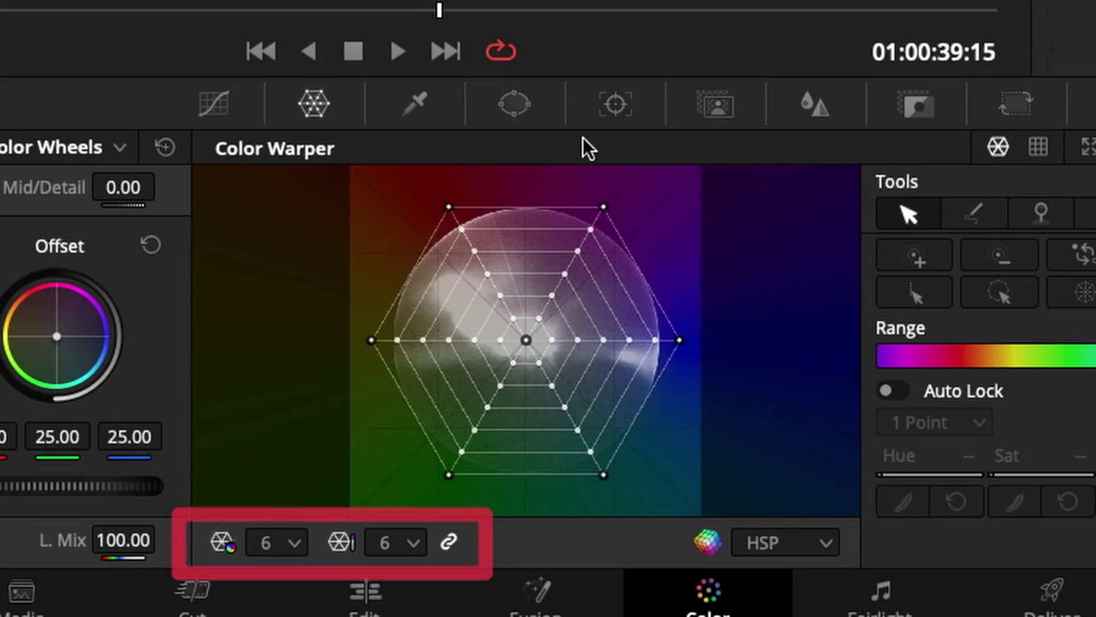
Step: Set the Color Warper's hue resolution dropdown to 24 spokes
{"action": "left_click", "coordinate": [279, 543]}
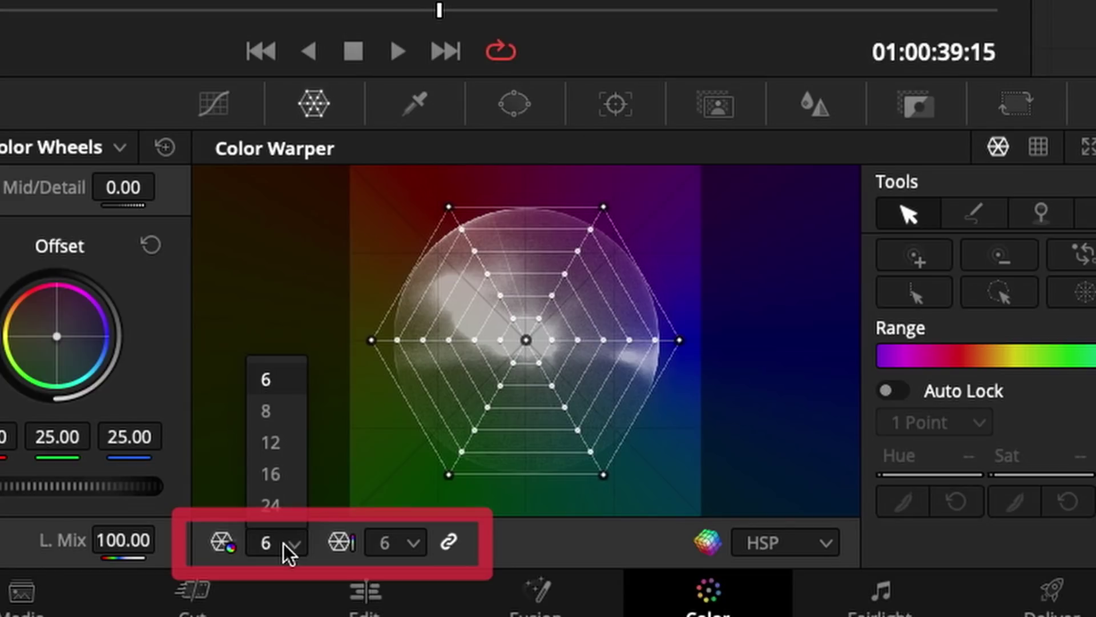
{"action": "left_click", "coordinate": [280, 504]}
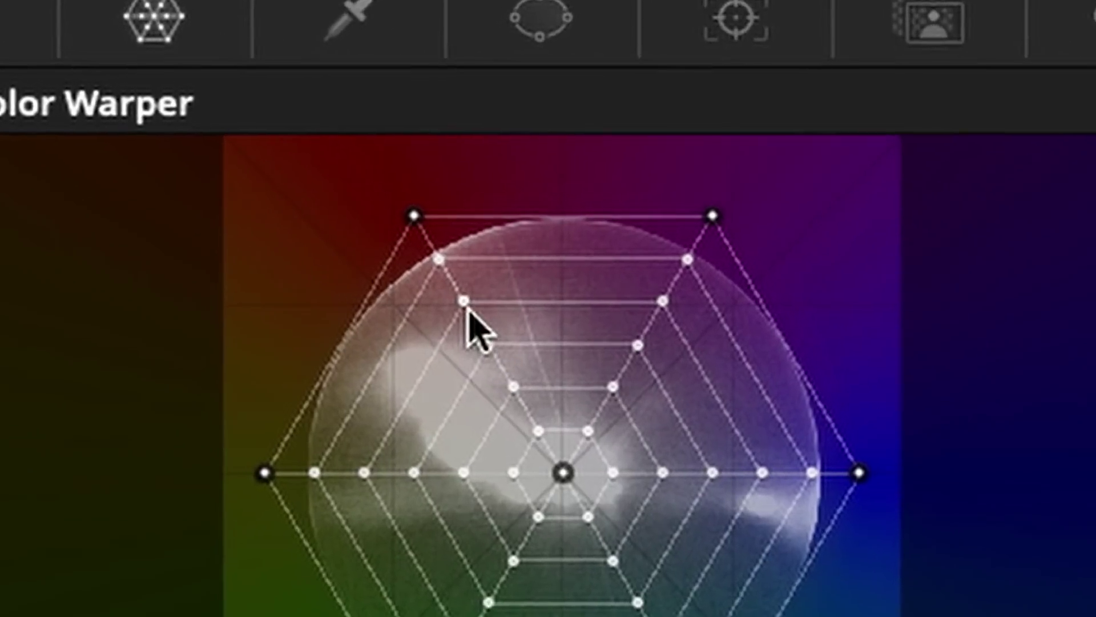
Step: Distort the mesh by dragging a grid point around, then reset it
{"action": "left_click_drag", "start_coordinate": [304, 239], "coordinate": [376, 245]}
{"action": "left_click_drag", "start_coordinate": [690, 337], "coordinate": [490, 394]}
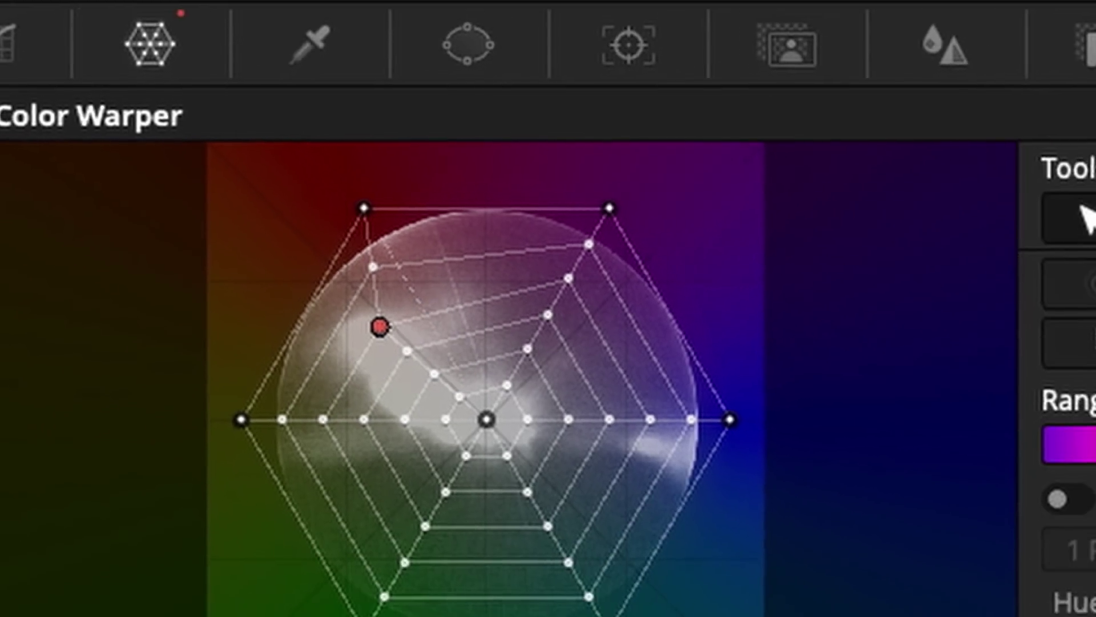
{"action": "left_click", "coordinate": [1071, 128]}
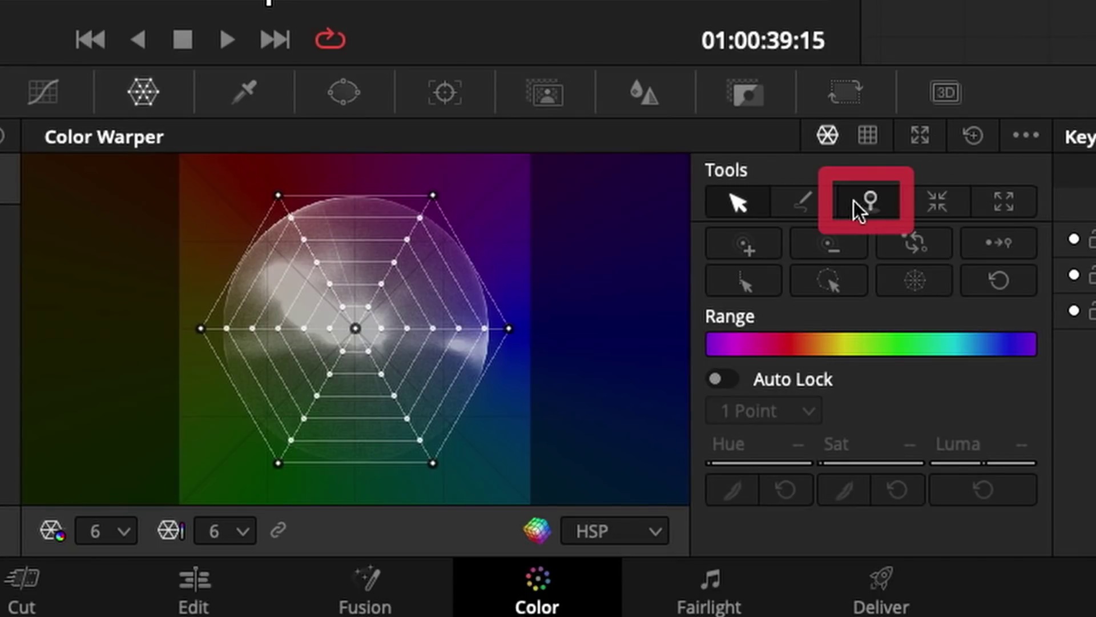
Step: Pin the upper-left and inner mesh points, then shift one unpinned hue-saturation point
{"action": "left_click", "coordinate": [869, 201]}
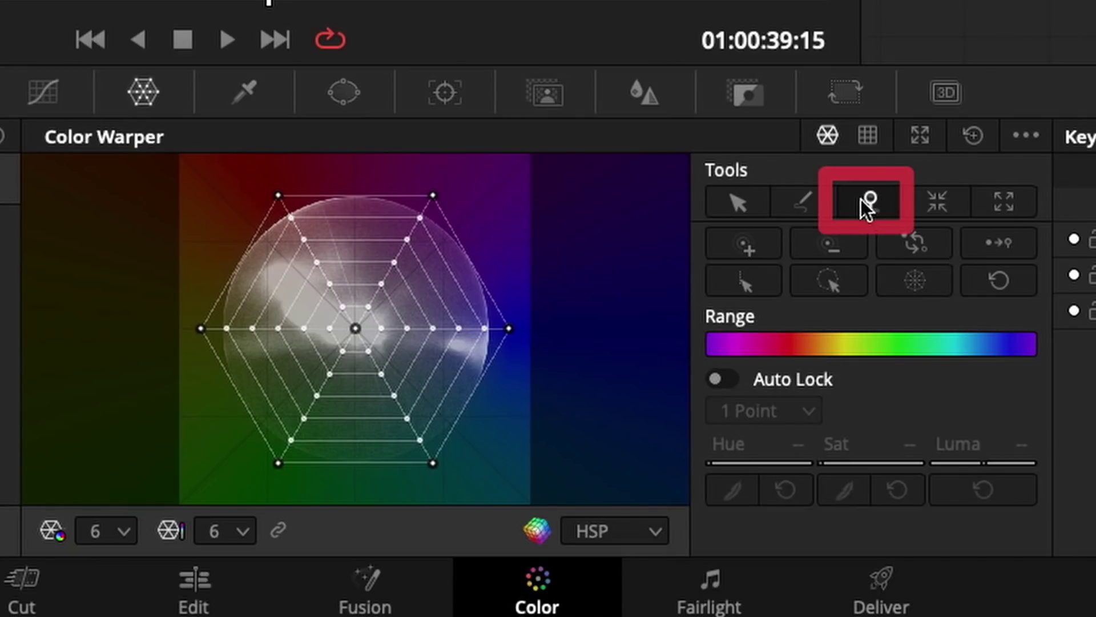
{"action": "left_click_drag", "start_coordinate": [263, 199], "coordinate": [372, 332]}
{"action": "left_click_drag", "start_coordinate": [351, 287], "coordinate": [294, 262]}
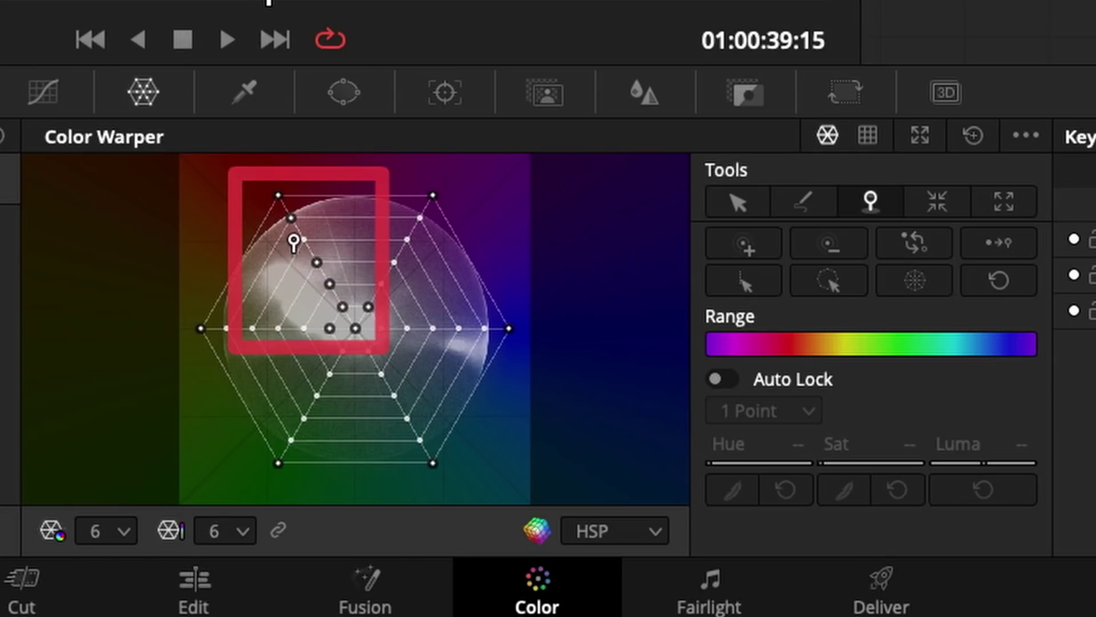
{"action": "left_click", "coordinate": [746, 201]}
{"action": "mouse_move", "coordinate": [304, 239]}
{"action": "left_mouse_down"}
{"action": "mouse_move", "coordinate": [353, 233]}
{"action": "mouse_move", "coordinate": [291, 231]}
{"action": "mouse_move", "coordinate": [333, 254]}
{"action": "mouse_move", "coordinate": [285, 227]}
{"action": "mouse_move", "coordinate": [334, 219]}
{"action": "mouse_move", "coordinate": [272, 255]}
{"action": "mouse_move", "coordinate": [279, 232]}
{"action": "mouse_move", "coordinate": [347, 217]}
{"action": "mouse_move", "coordinate": [294, 217]}
{"action": "mouse_move", "coordinate": [317, 251]}
{"action": "mouse_move", "coordinate": [306, 252]}
{"action": "left_mouse_up"}
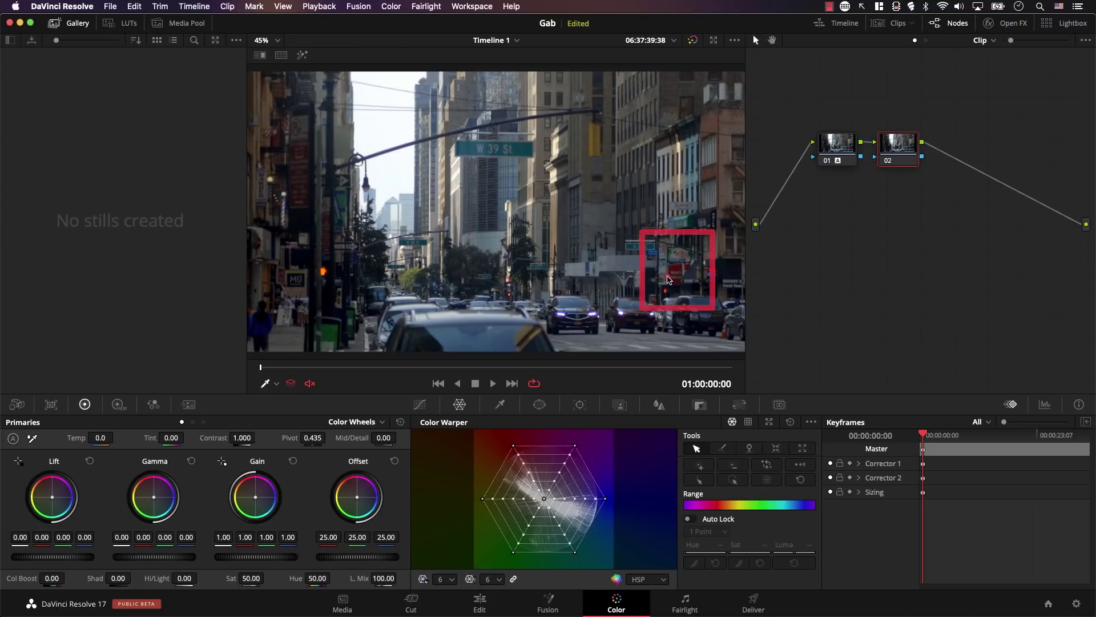
{"action": "left_click", "coordinate": [521, 457]}
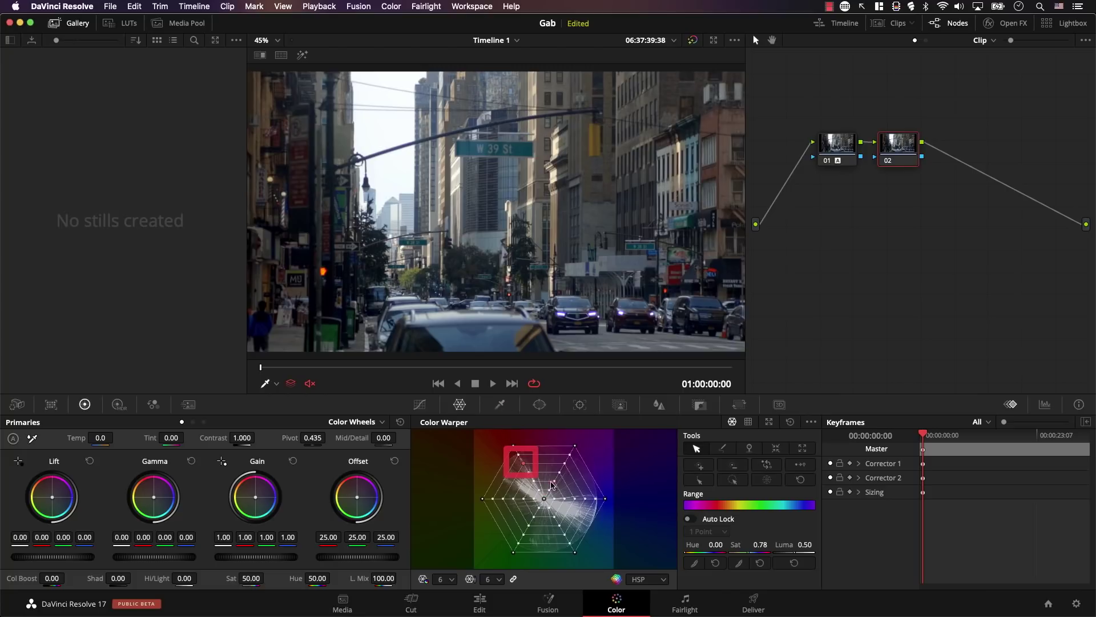
{"action": "mouse_move", "coordinate": [521, 466]}
{"action": "left_mouse_down"}
{"action": "mouse_move", "coordinate": [565, 440]}
{"action": "mouse_move", "coordinate": [585, 443]}
{"action": "mouse_move", "coordinate": [605, 531]}
{"action": "mouse_move", "coordinate": [630, 554]}
{"action": "mouse_move", "coordinate": [475, 555]}
{"action": "mouse_move", "coordinate": [548, 514]}
{"action": "mouse_move", "coordinate": [608, 542]}
{"action": "mouse_move", "coordinate": [491, 546]}
{"action": "mouse_move", "coordinate": [592, 459]}
{"action": "mouse_move", "coordinate": [491, 485]}
{"action": "mouse_move", "coordinate": [494, 551]}
{"action": "mouse_move", "coordinate": [577, 557]}
{"action": "mouse_move", "coordinate": [537, 597]}
{"action": "mouse_move", "coordinate": [561, 479]}
{"action": "left_mouse_up"}
{"action": "left_click", "coordinate": [790, 422]}
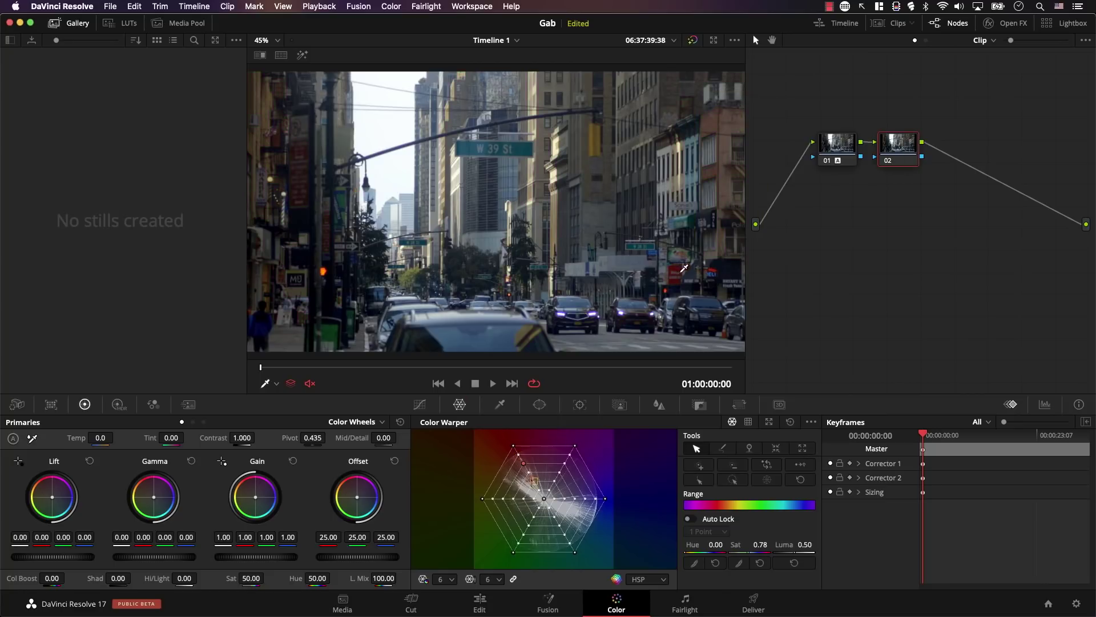
{"action": "left_click", "coordinate": [523, 462]}
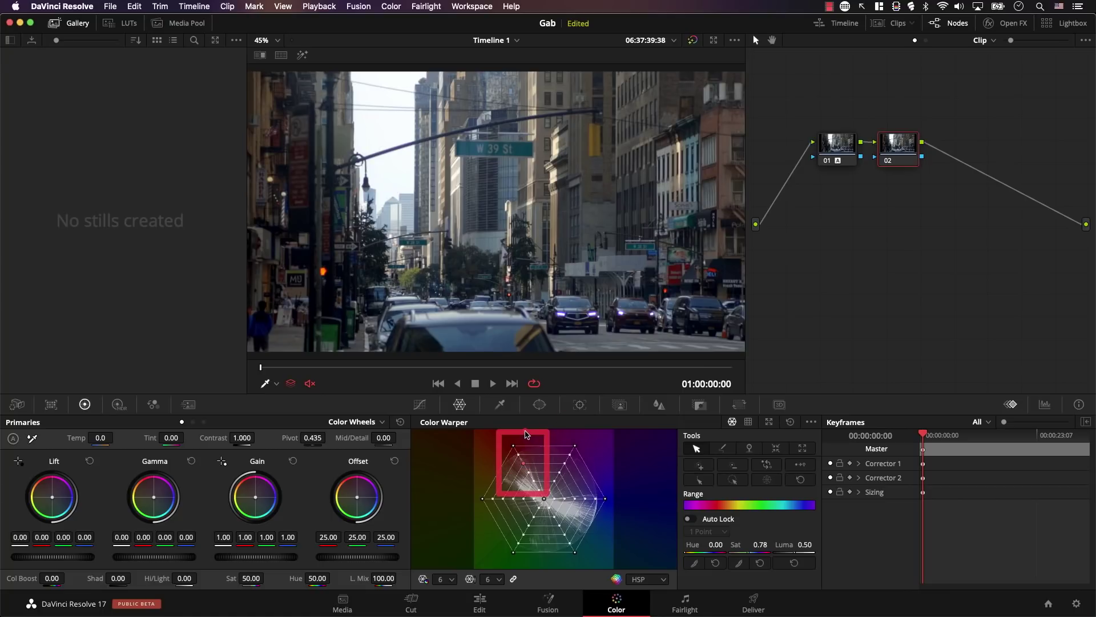
{"action": "left_click", "coordinate": [750, 449]}
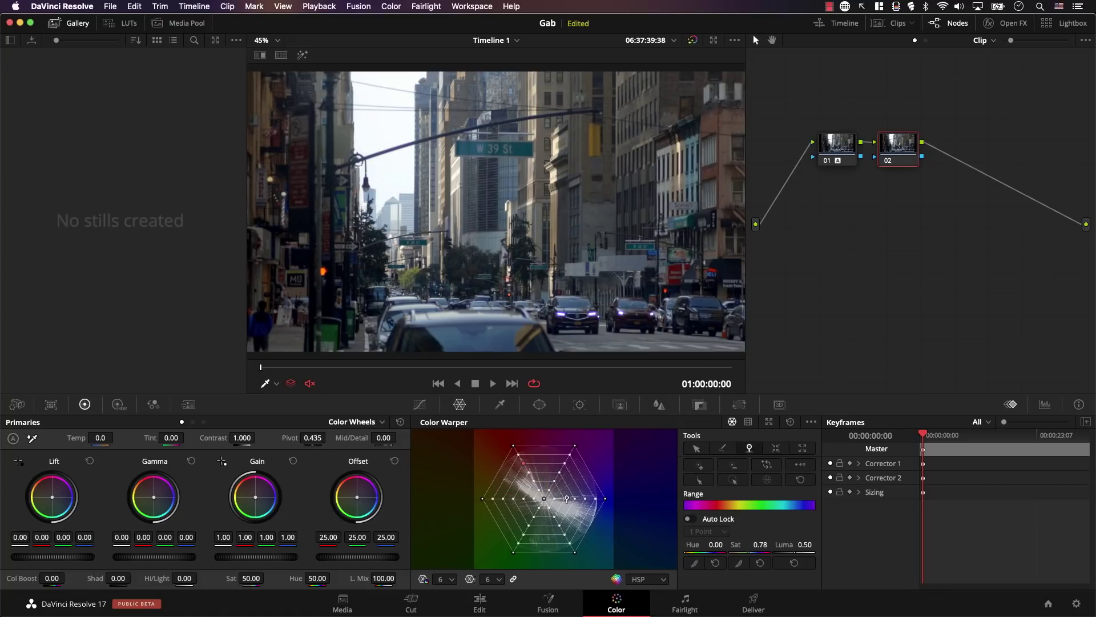
{"action": "left_click", "coordinate": [545, 497]}
{"action": "left_click", "coordinate": [696, 448]}
{"action": "left_click_drag", "start_coordinate": [523, 467], "coordinate": [456, 466]}
{"action": "left_click", "coordinate": [580, 485]}
{"action": "left_click_drag", "start_coordinate": [580, 486], "coordinate": [605, 540]}
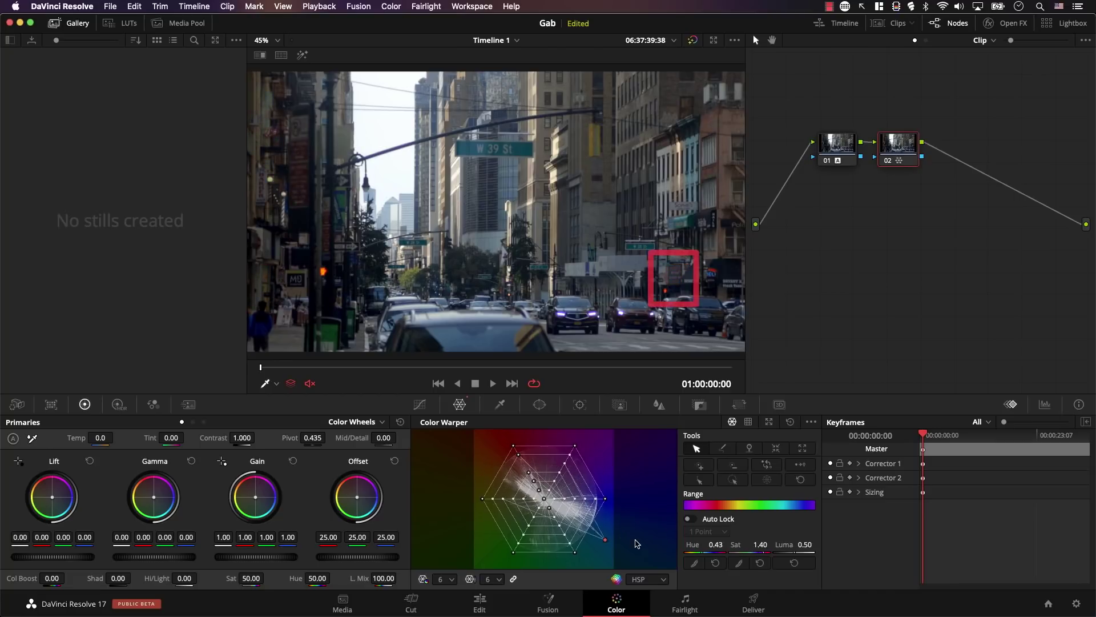
{"action": "key", "text": "super+z"}
{"action": "key", "text": "super+z"}
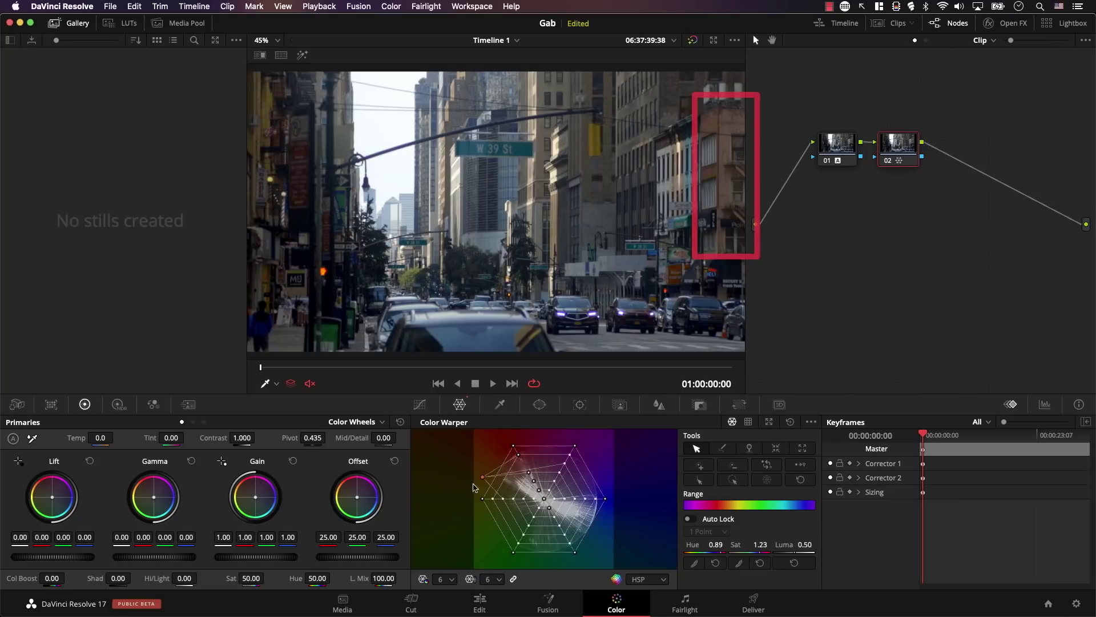
{"action": "key", "text": "super+z"}
{"action": "key", "text": "super+z"}
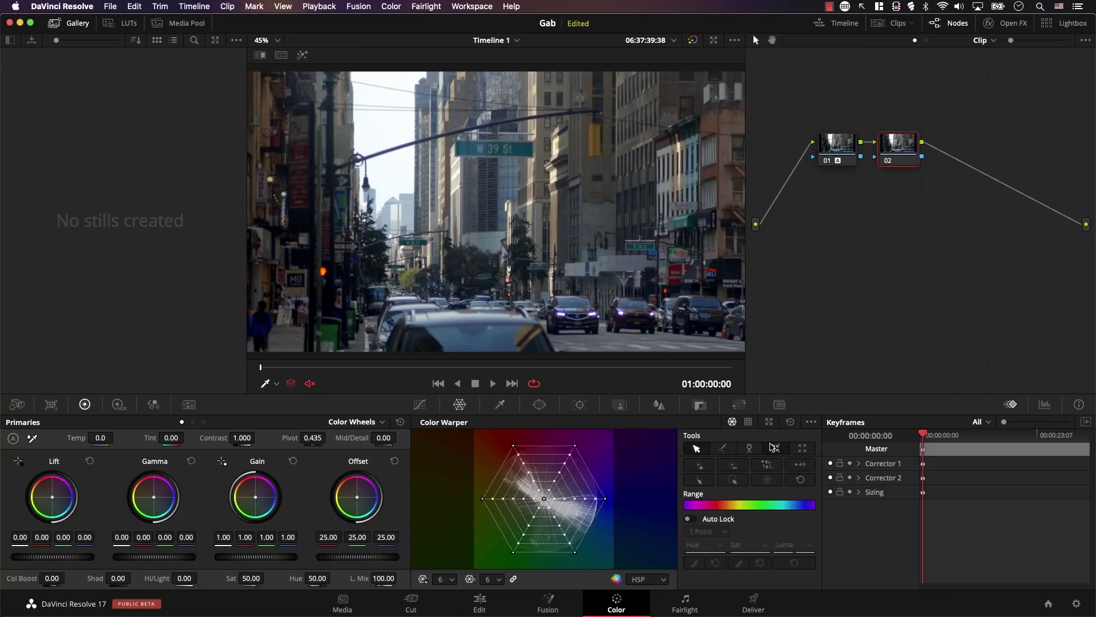
Step: Choose the Pull Points tool and drag a group of mesh points down-right
{"action": "left_click", "coordinate": [775, 447]}
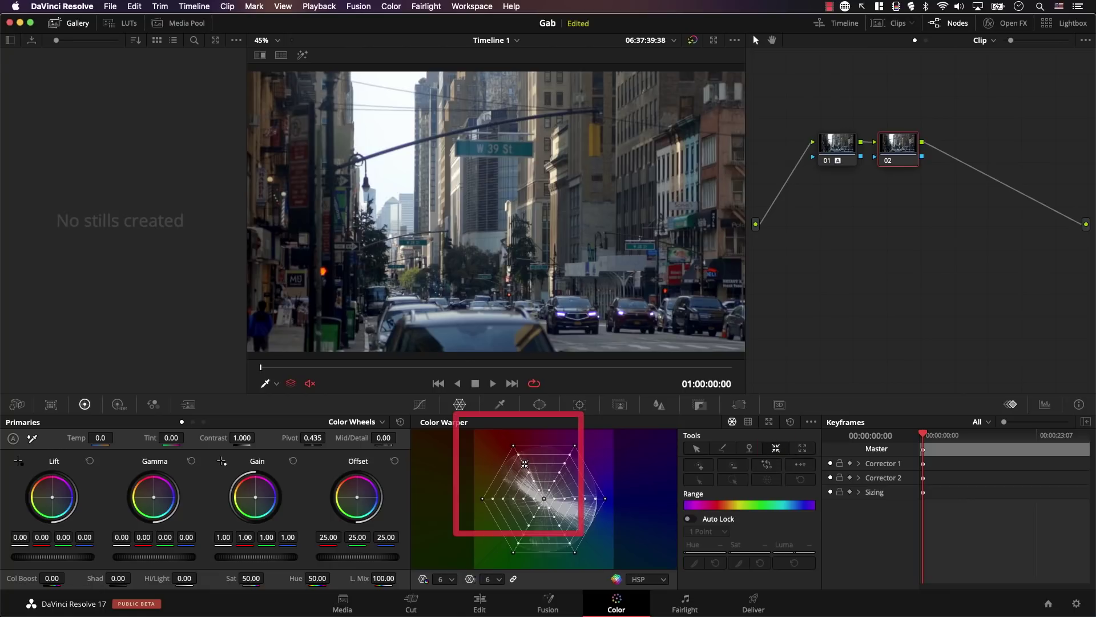
{"action": "left_click_drag", "start_coordinate": [524, 463], "coordinate": [527, 460]}
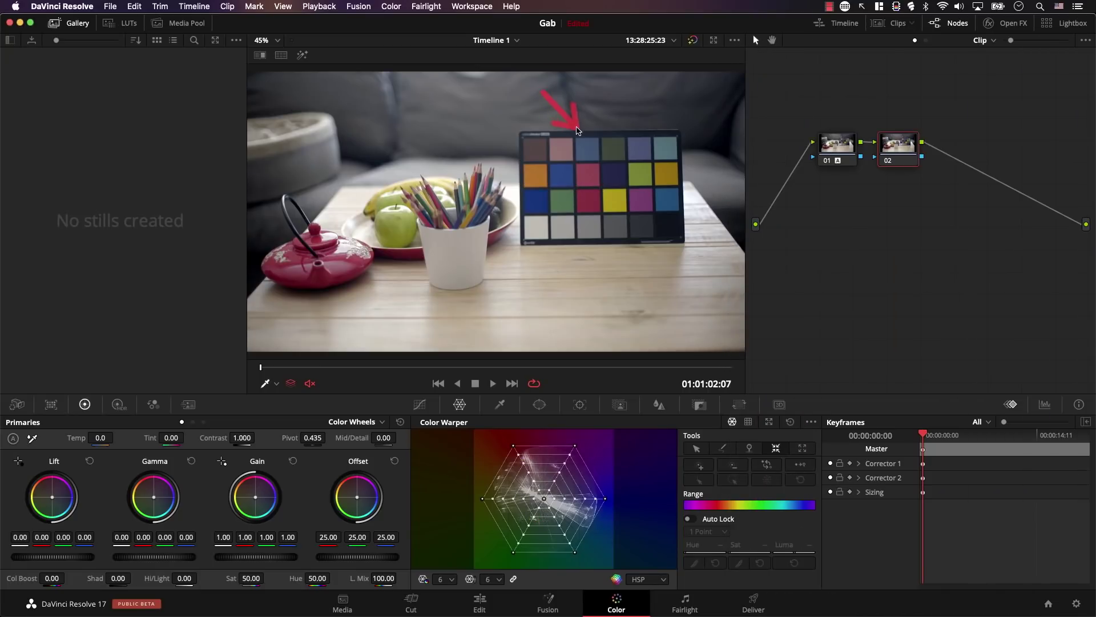
Step: Drag twice in the viewer, then switch to colour-based point pulling and sample the chart's blue patch
{"action": "left_click_drag", "start_coordinate": [471, 114], "coordinate": [551, 169]}
{"action": "left_click_drag", "start_coordinate": [427, 160], "coordinate": [522, 202]}
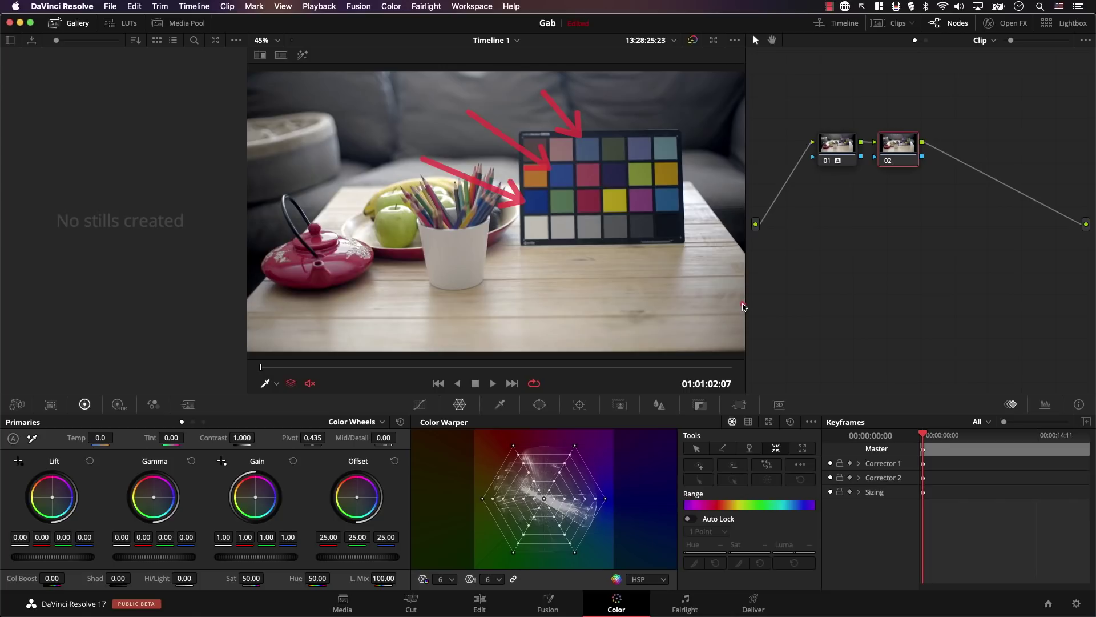
{"action": "left_click", "coordinate": [767, 446]}
{"action": "left_click", "coordinate": [565, 172]}
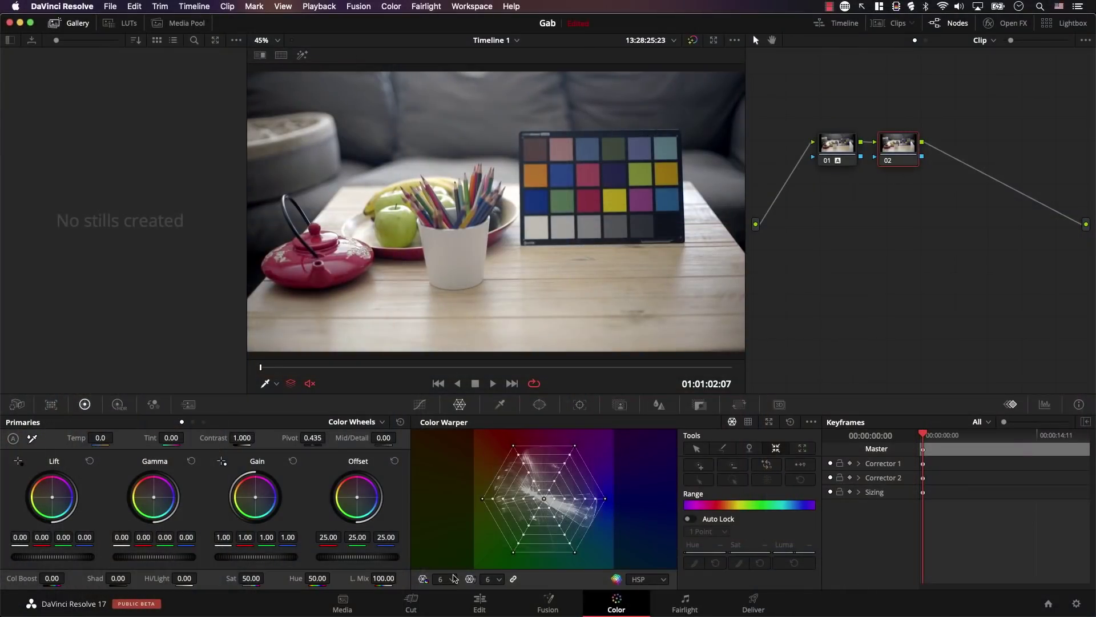
Step: Set the Color Warper mesh resolution to 24 hue by 16 saturation
{"action": "left_click", "coordinate": [450, 579]}
{"action": "left_click", "coordinate": [443, 565]}
{"action": "left_click", "coordinate": [492, 579]}
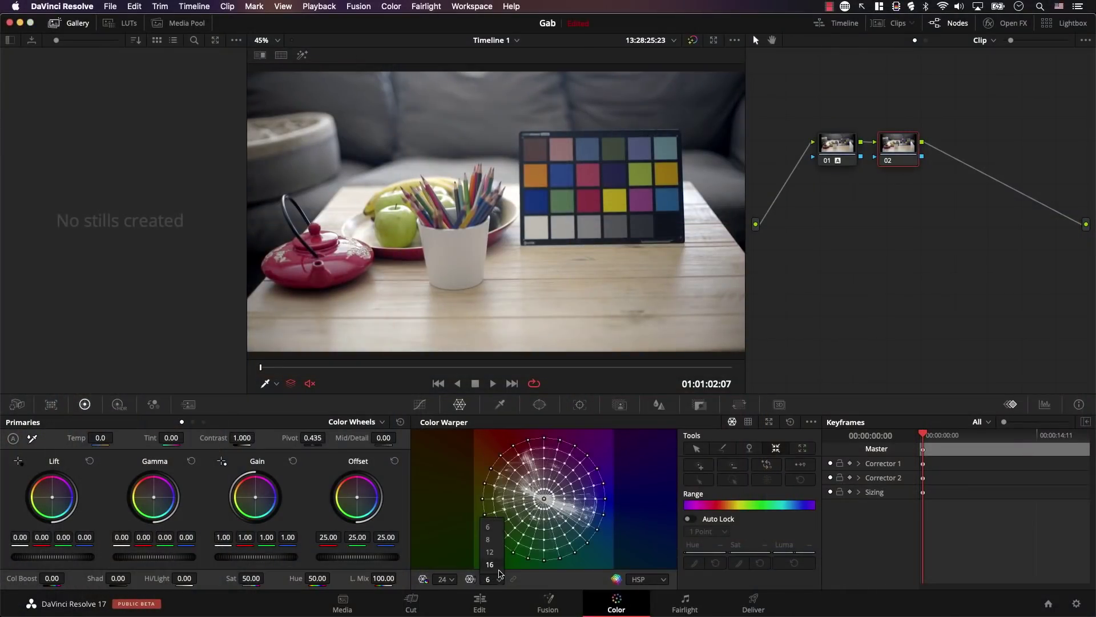
{"action": "left_click", "coordinate": [490, 551]}
Step: Push the chart's blue patch colour to warp its region, then undo the push
{"action": "left_click", "coordinate": [562, 171]}
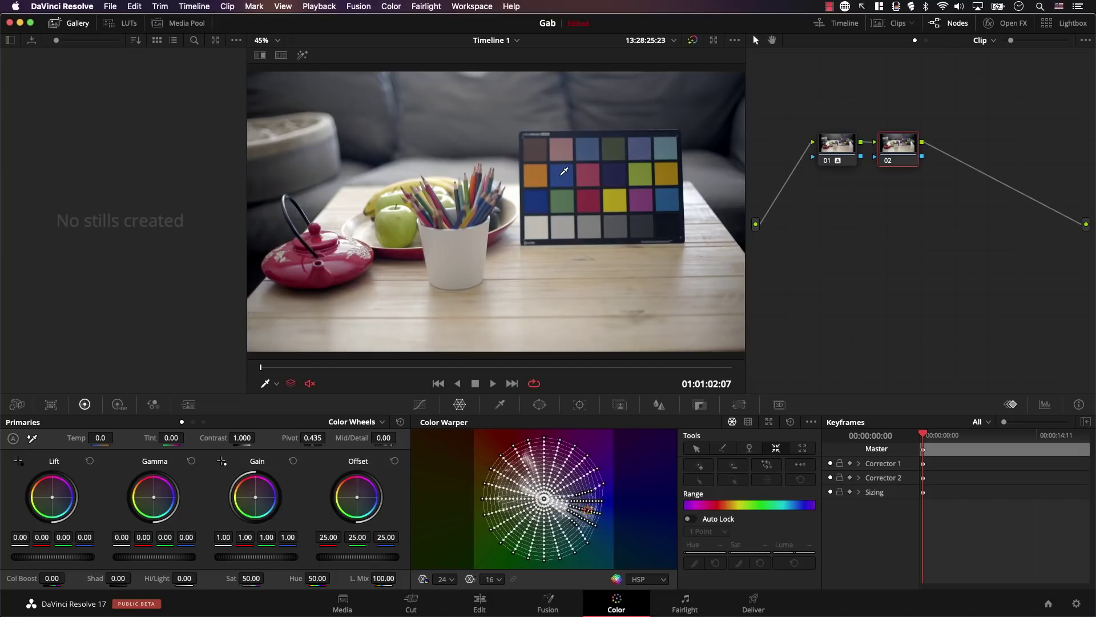
{"action": "left_click_drag", "start_coordinate": [563, 171], "coordinate": [565, 172]}
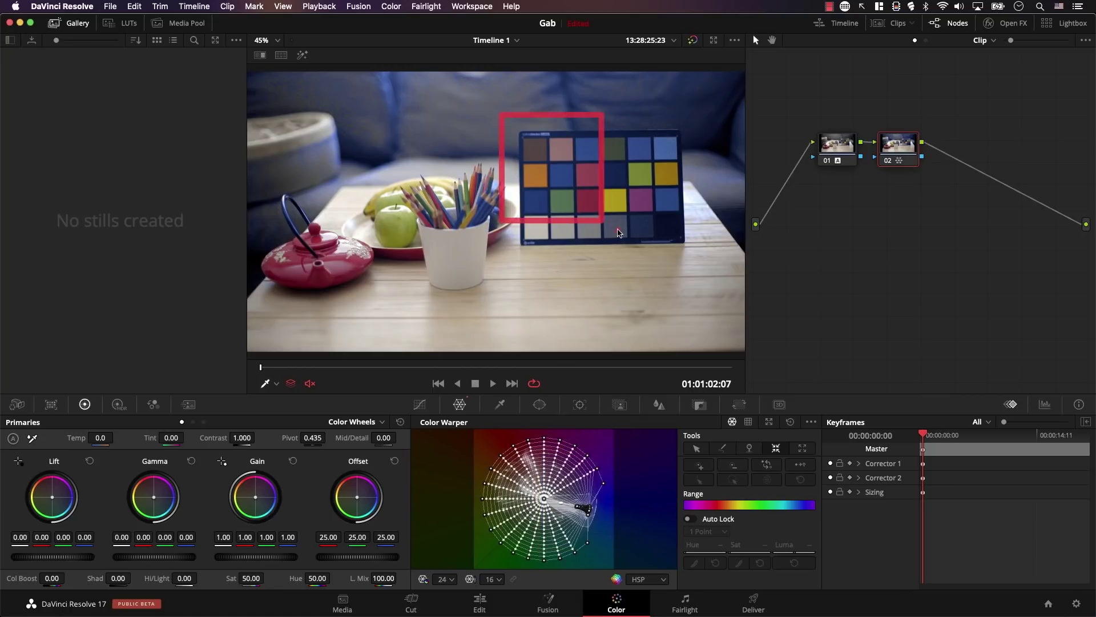
{"action": "key", "text": "ctrl+d"}
{"action": "key", "text": "ctrl+d"}
{"action": "key", "text": "ctrl+d"}
{"action": "key", "text": "ctrl+d"}
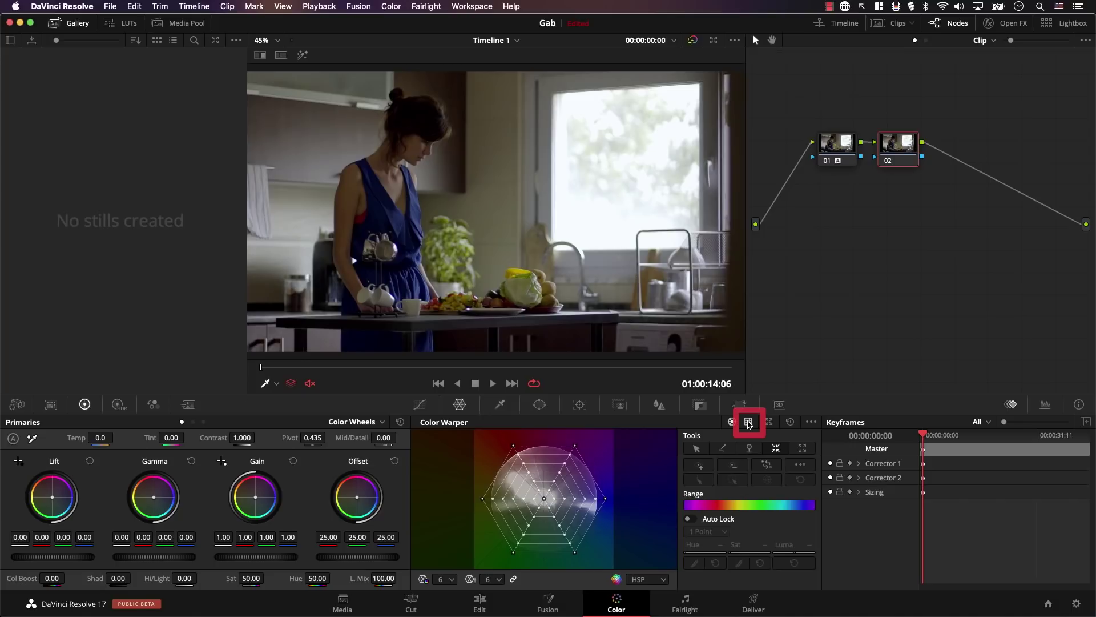
Step: Switch to the chroma-luma grids, nudge one left-grid point, then undo the nudge
{"action": "left_click", "coordinate": [749, 423]}
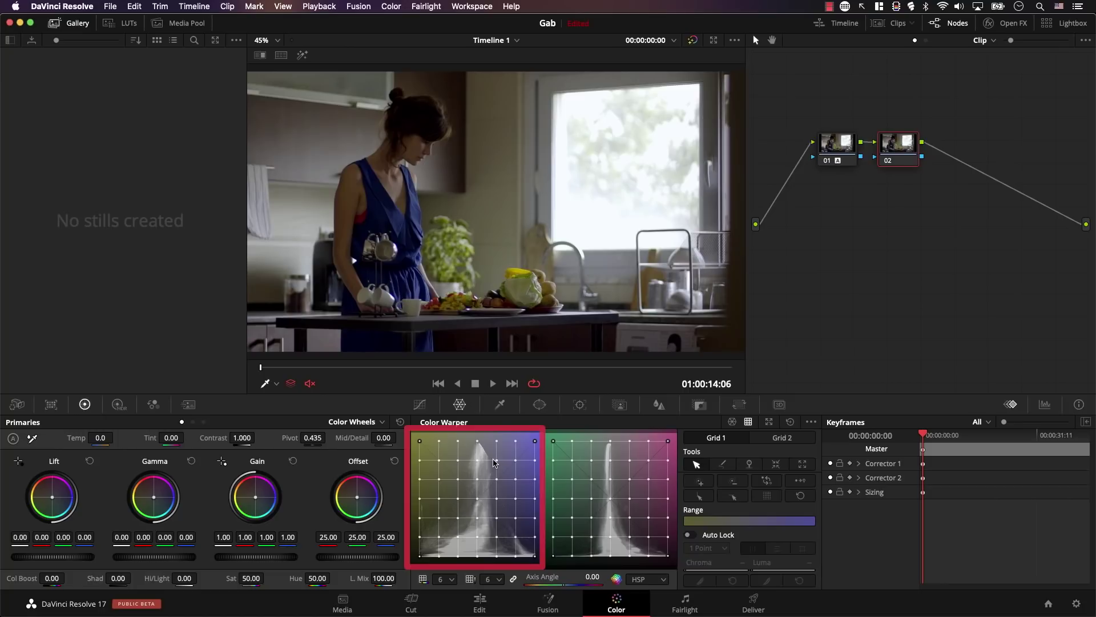
{"action": "left_click", "coordinate": [496, 481]}
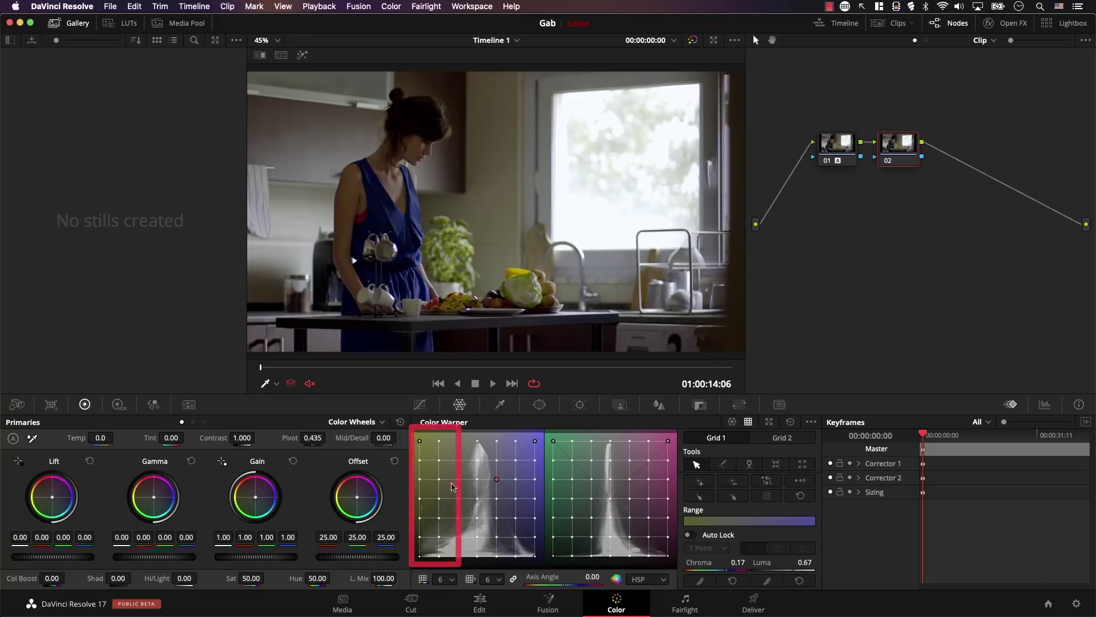
{"action": "left_click_drag", "start_coordinate": [496, 481], "coordinate": [499, 484]}
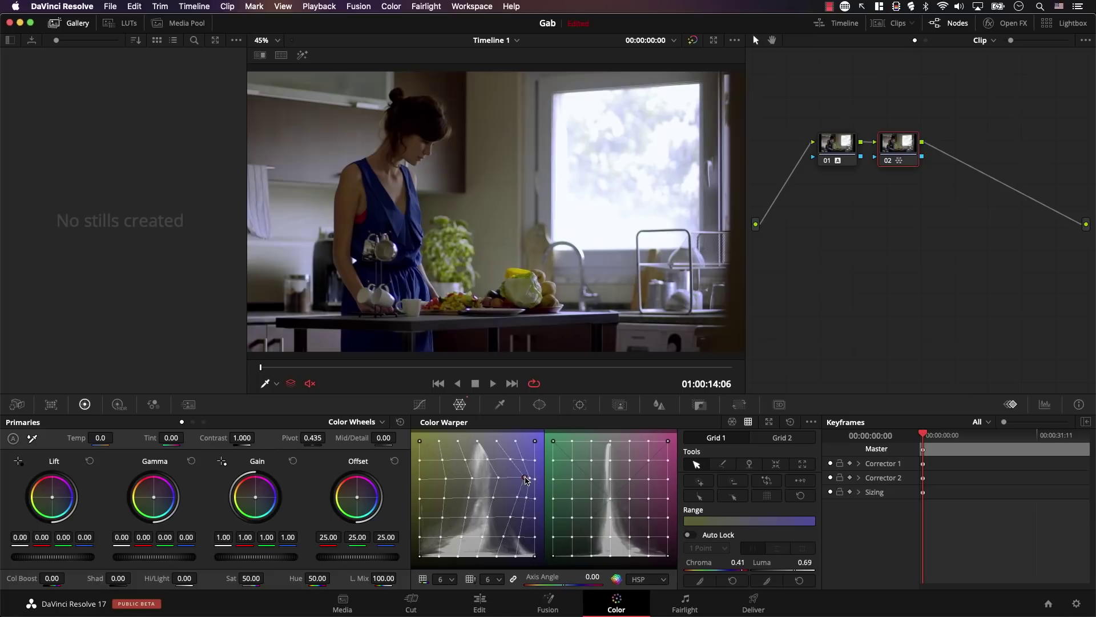
{"action": "key", "text": "super+z"}
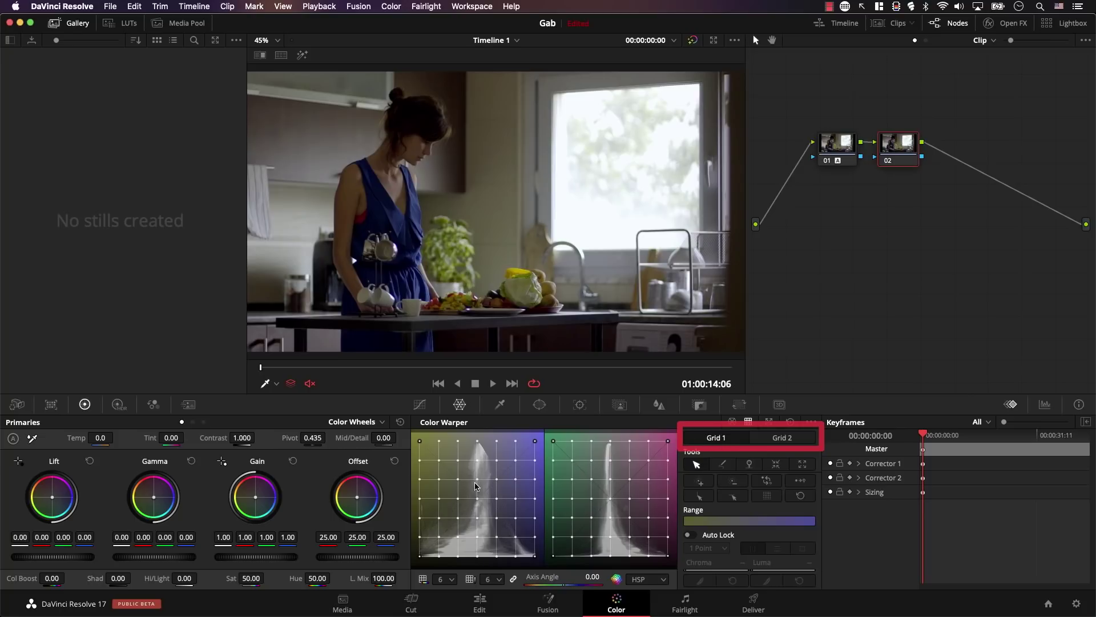
{"action": "left_click", "coordinate": [791, 439]}
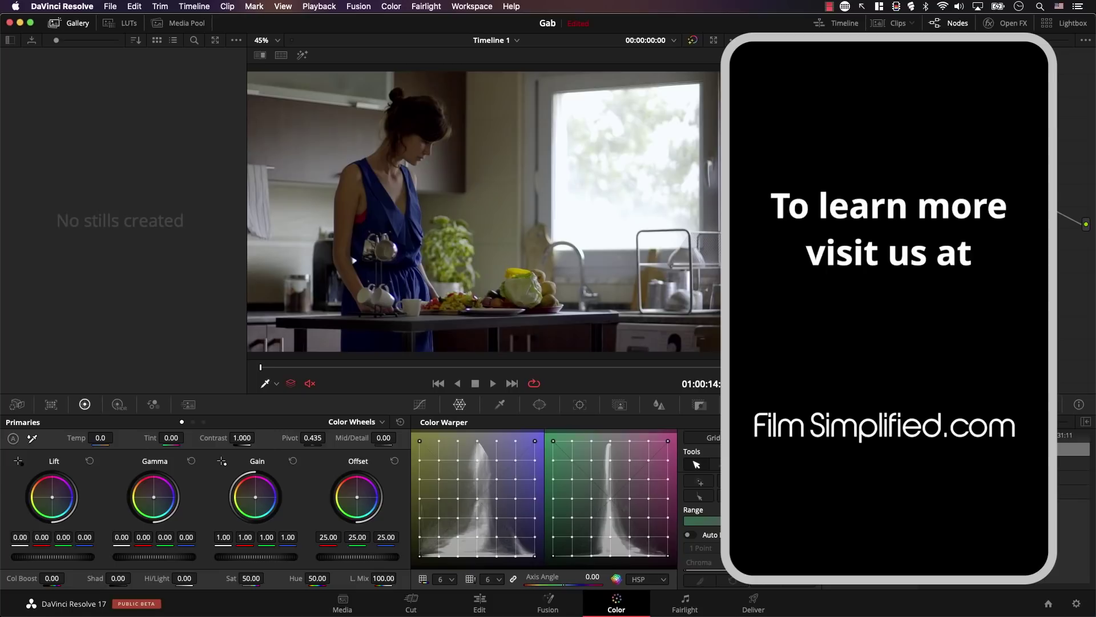
{"action": "left_click", "coordinate": [342, 177]}
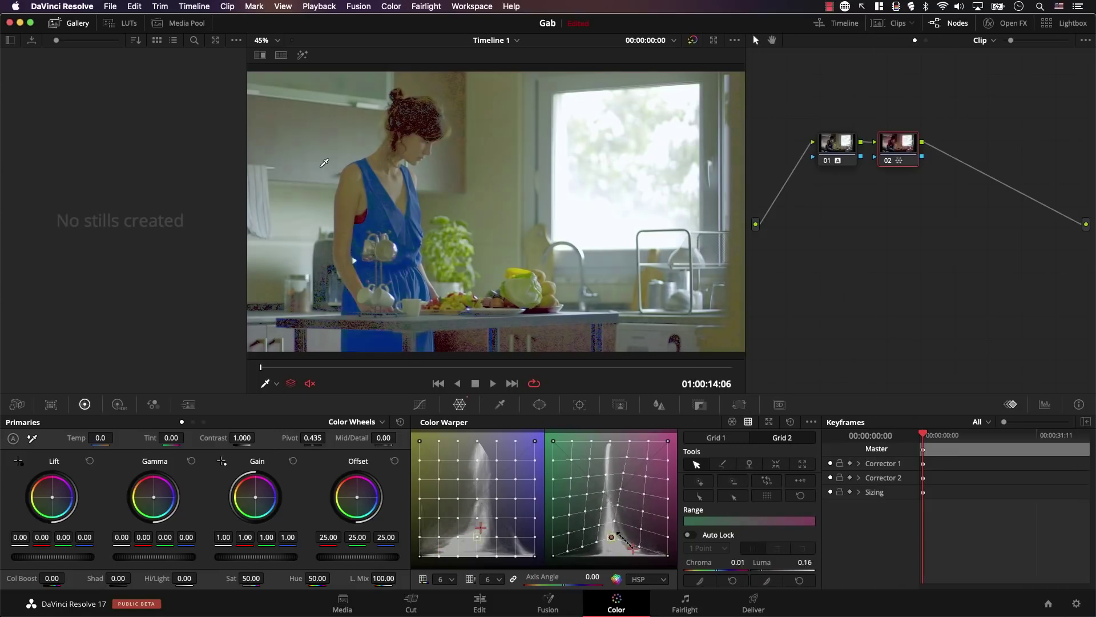
{"action": "left_click_drag", "start_coordinate": [505, 488], "coordinate": [455, 555]}
{"action": "left_click", "coordinate": [789, 423]}
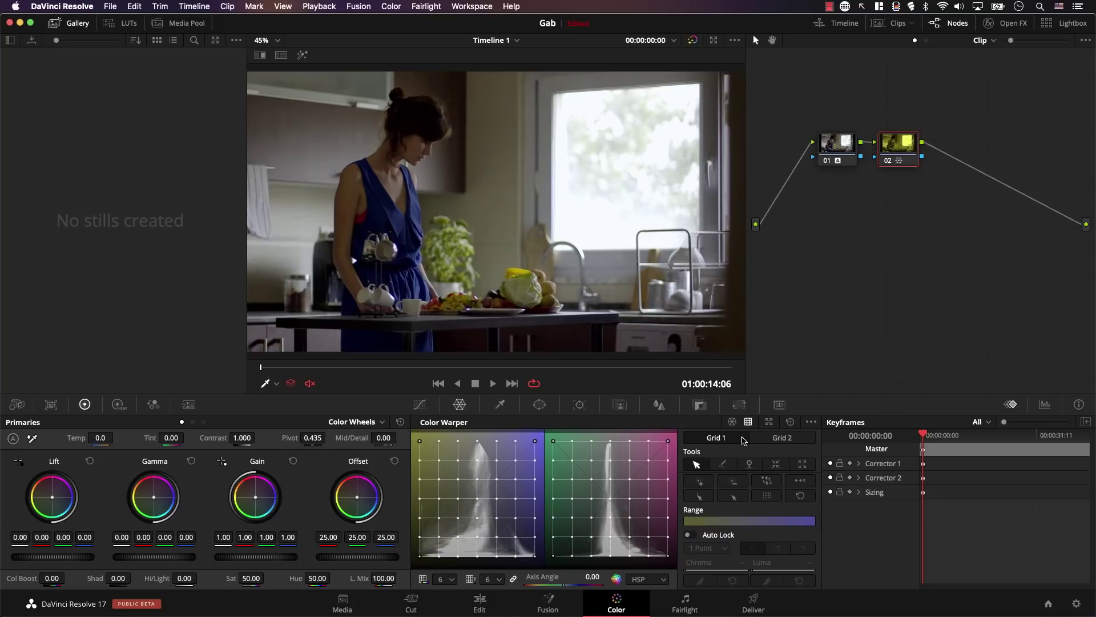
{"action": "left_click", "coordinate": [608, 456]}
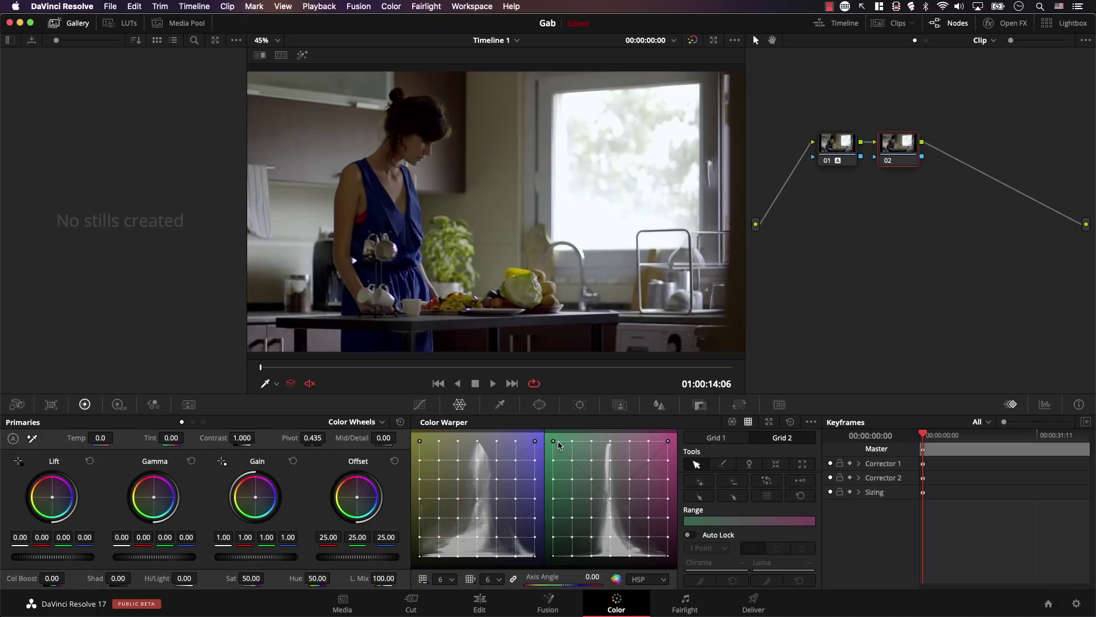
{"action": "mouse_move", "coordinate": [540, 457]}
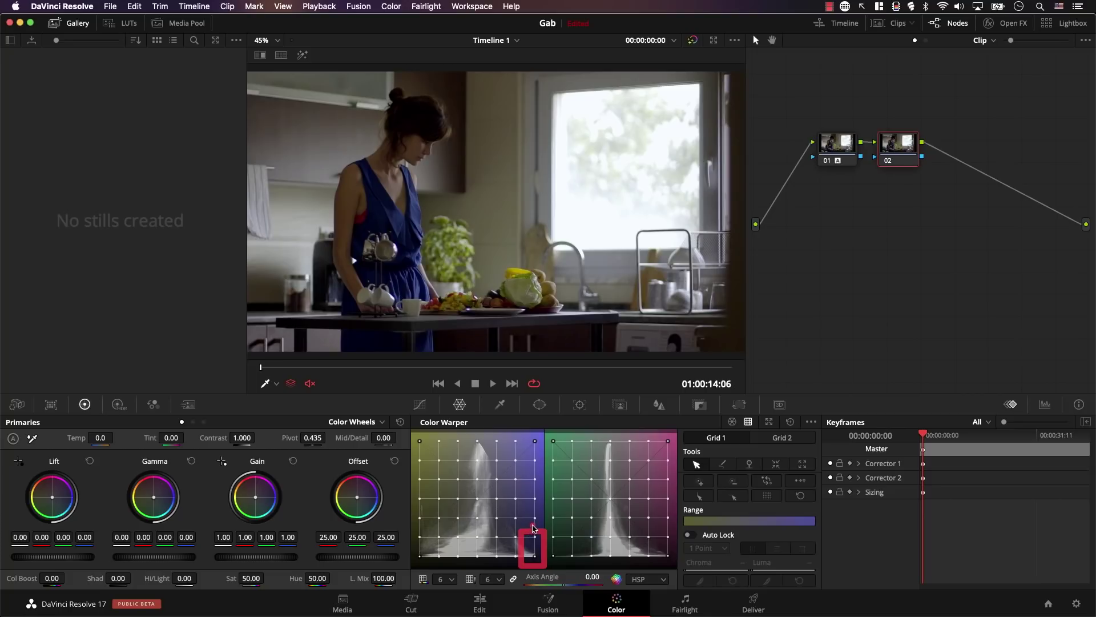
Step: Lower then reset Grid 1's top-left point, then push its top-left and bottom-left points inward
{"action": "left_click", "coordinate": [422, 441]}
{"action": "left_click_drag", "start_coordinate": [421, 442], "coordinate": [424, 529]}
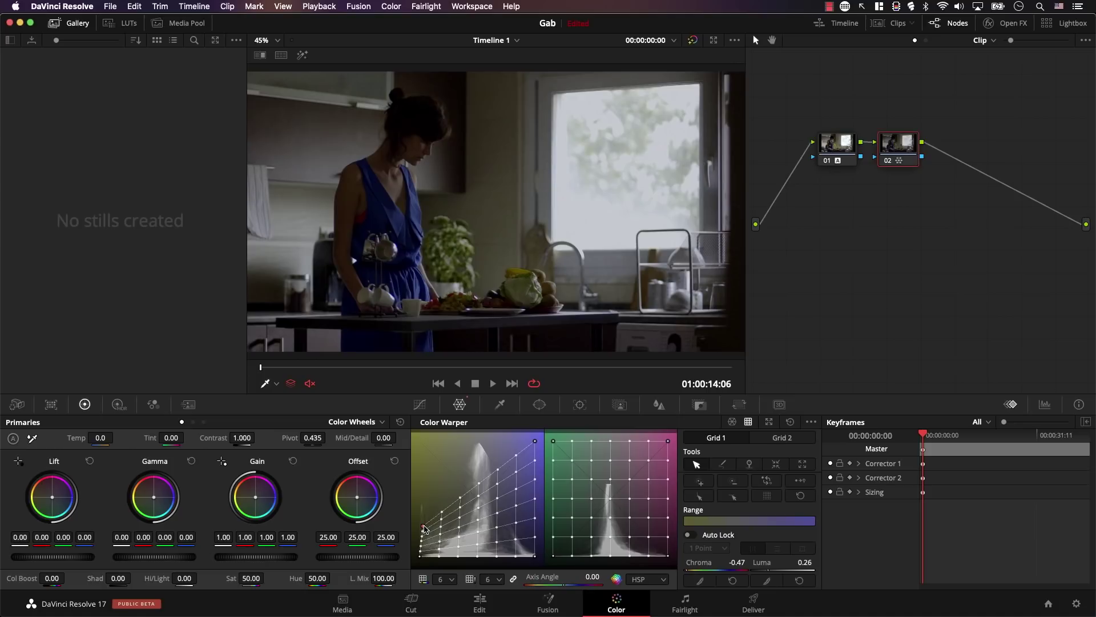
{"action": "double_click", "coordinate": [424, 528]}
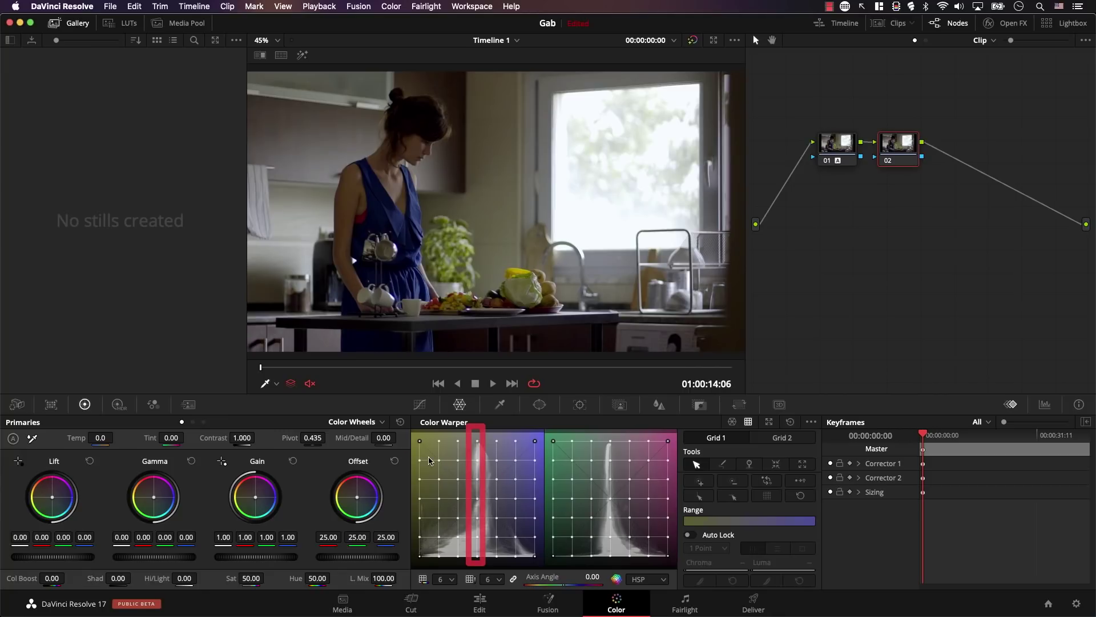
{"action": "left_click_drag", "start_coordinate": [421, 442], "coordinate": [480, 445]}
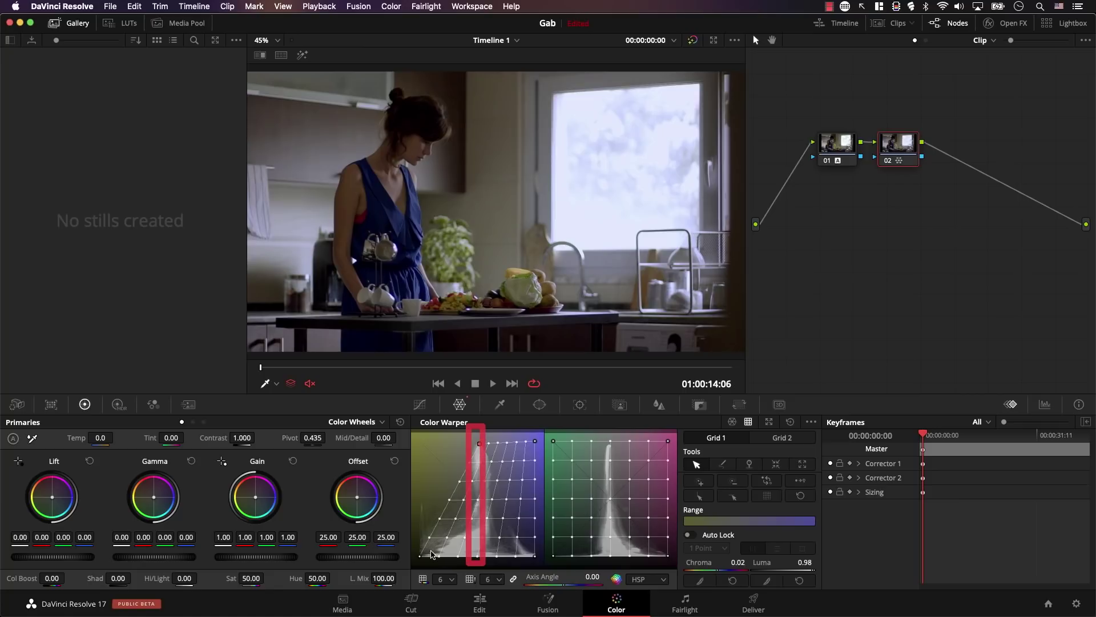
{"action": "left_click_drag", "start_coordinate": [419, 555], "coordinate": [476, 558]}
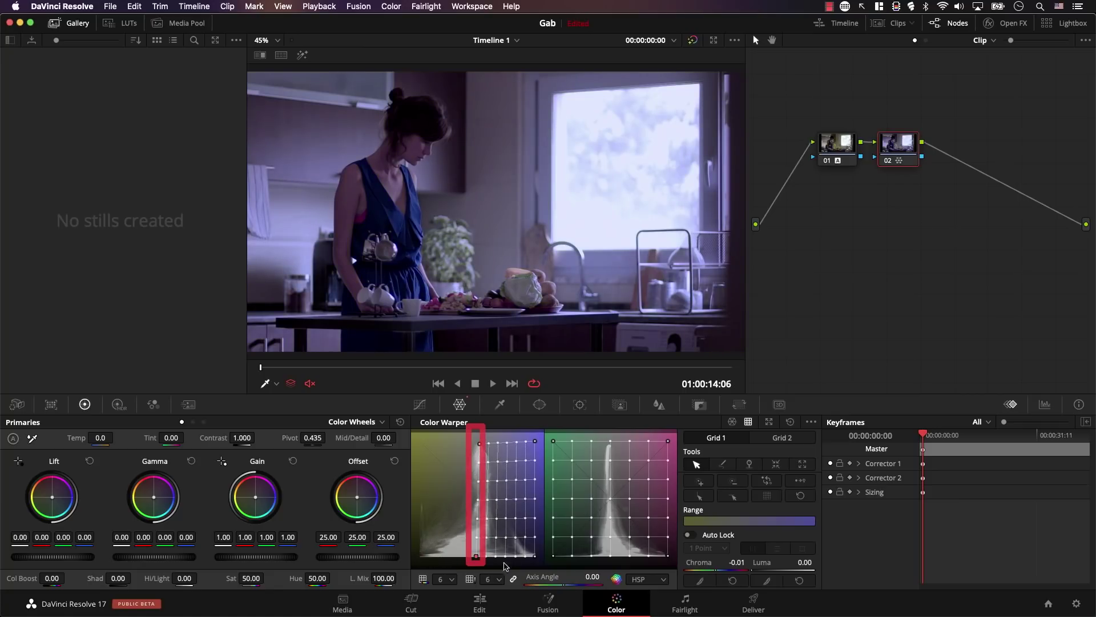